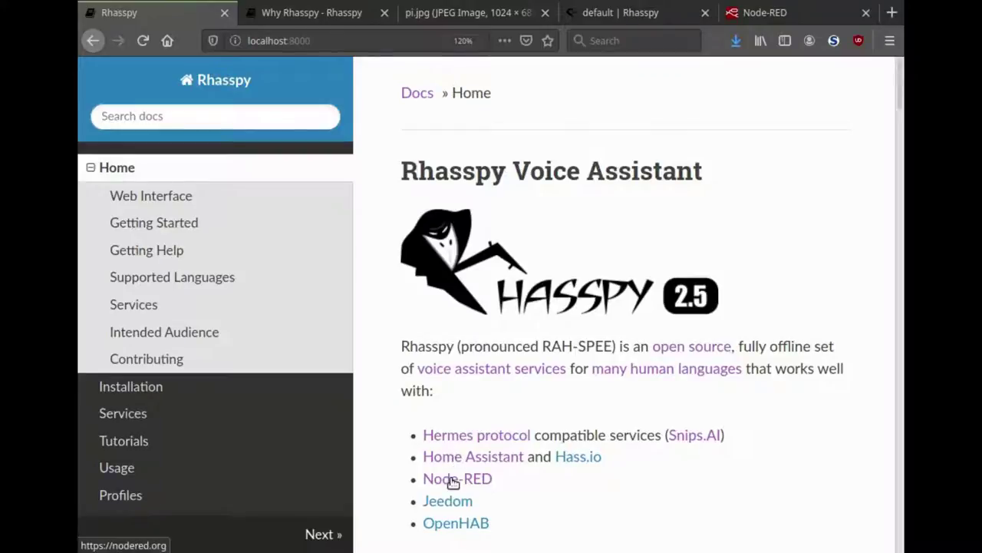
Read the documentation's Services section and the Why Rhasspy page, including local-first and satellite setups, and view the Raspberry Pi photo
click(158, 306)
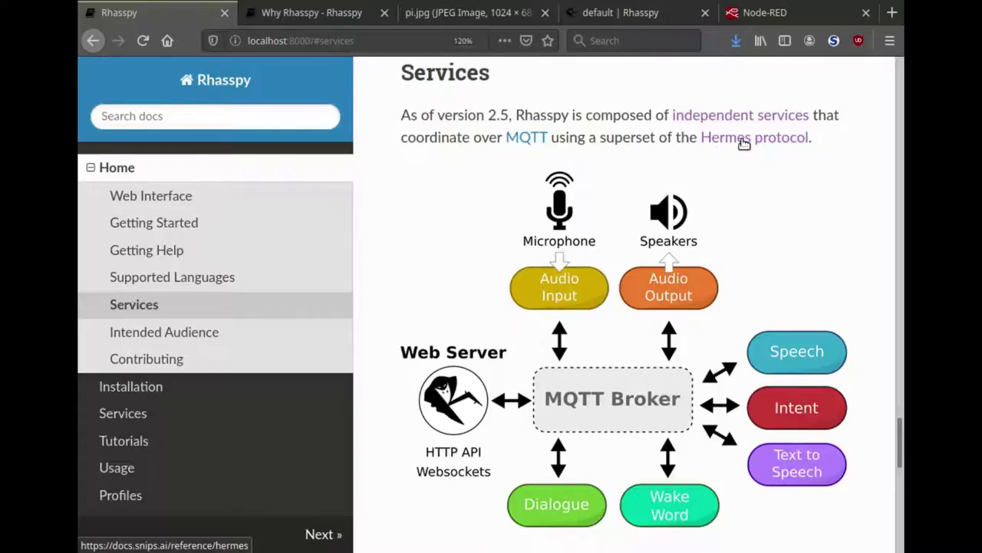
click(315, 15)
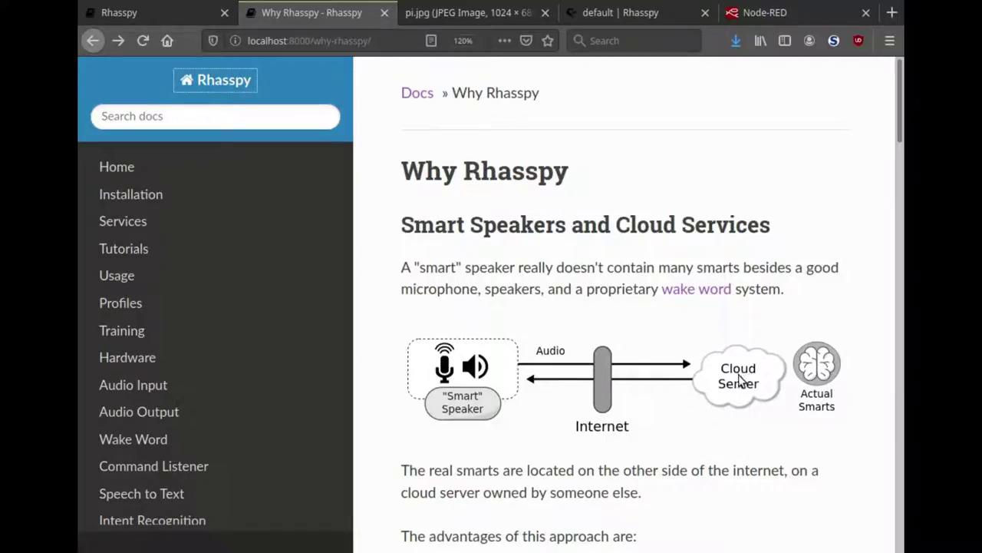
scroll(736, 380, down, 7)
scroll(733, 384, down, 3)
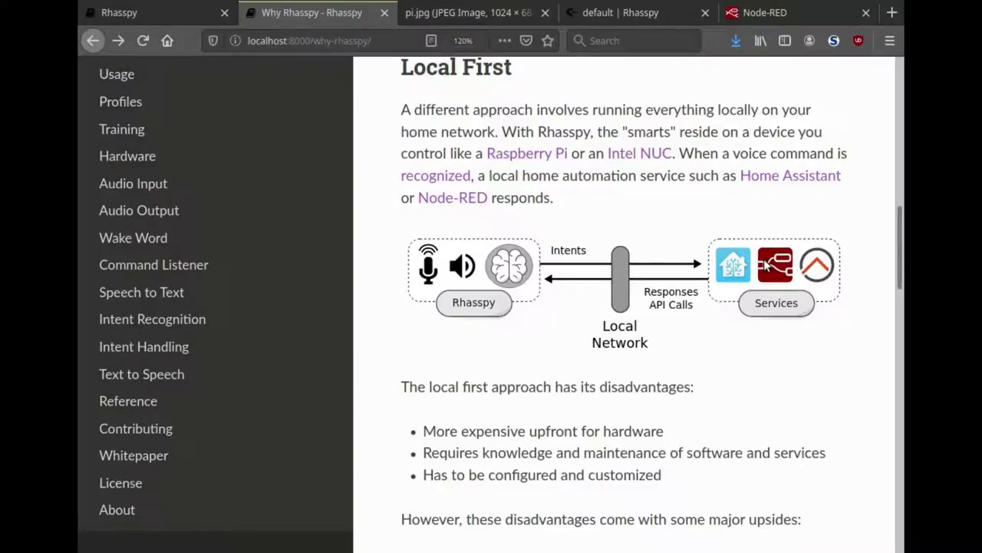
scroll(763, 261, down, 8)
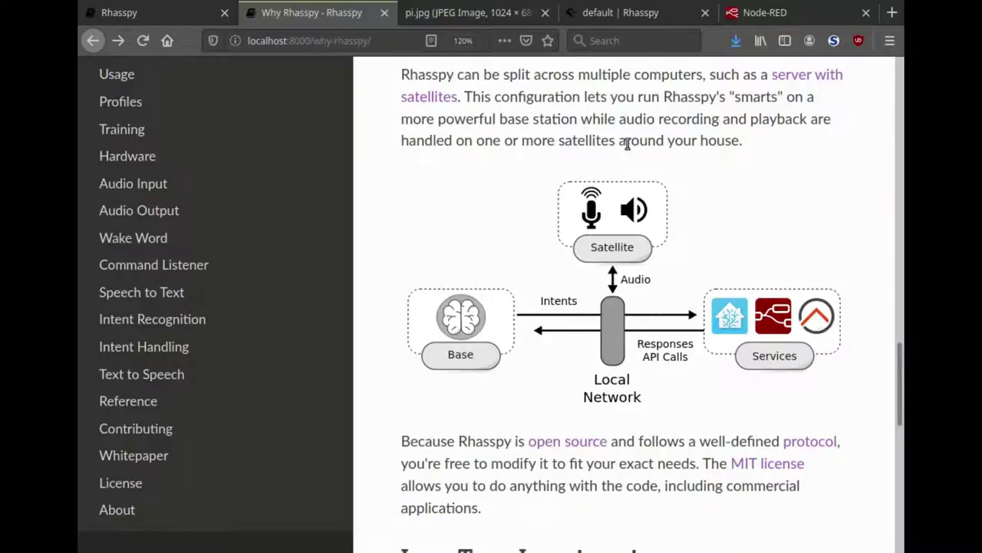
click(445, 21)
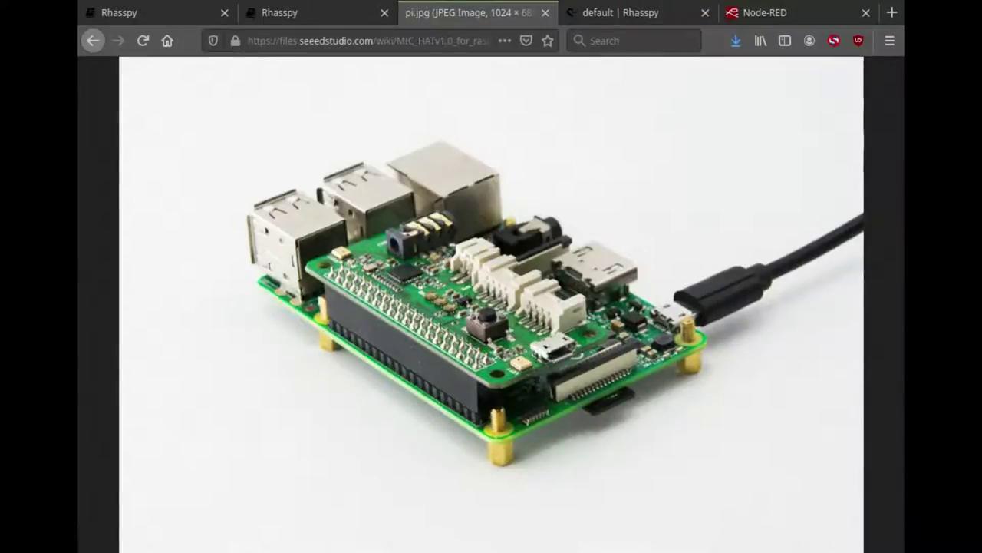
Switch to the Rhasspy web interface and review the default profile's service settings, including the Audio Recording options
key(ctrl+Tab)
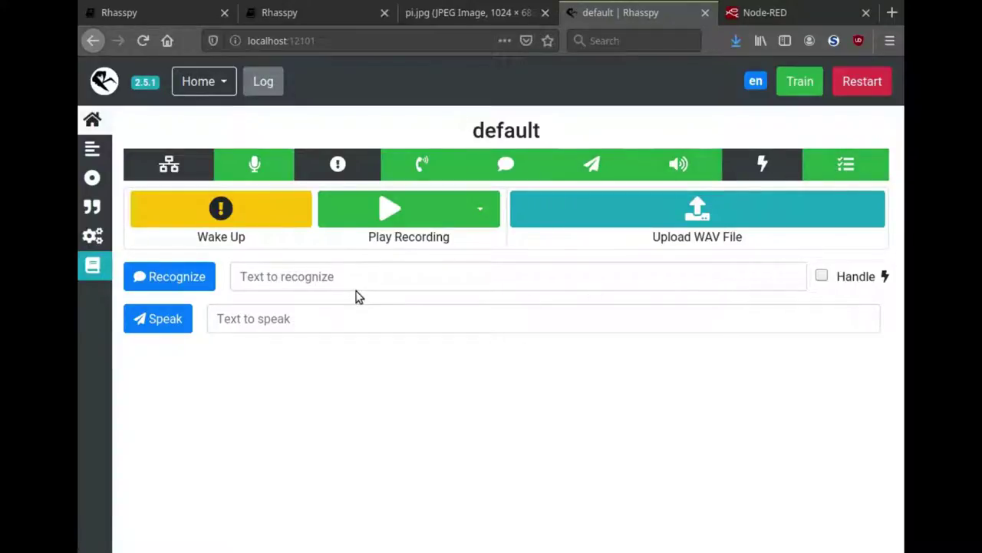
click(92, 236)
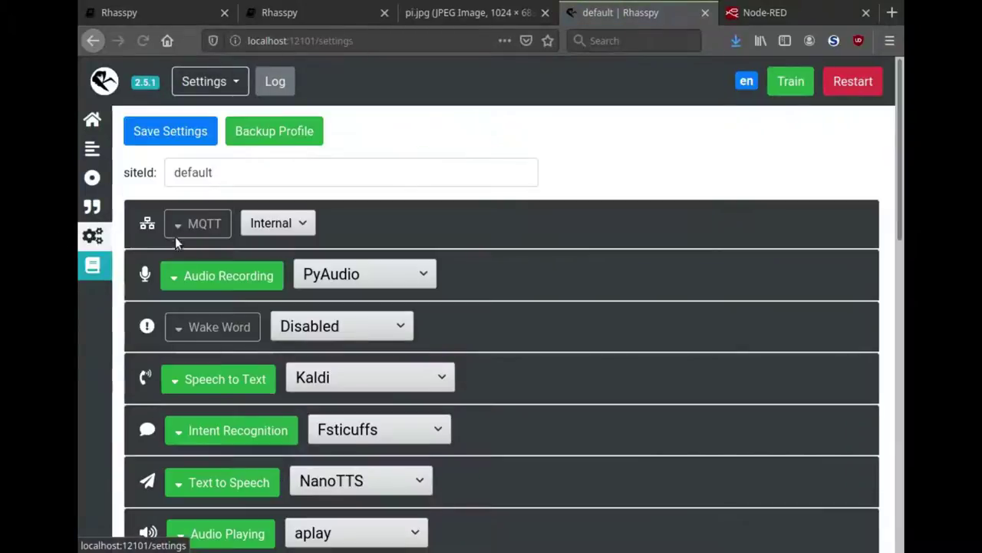
scroll(139, 297, down, 3)
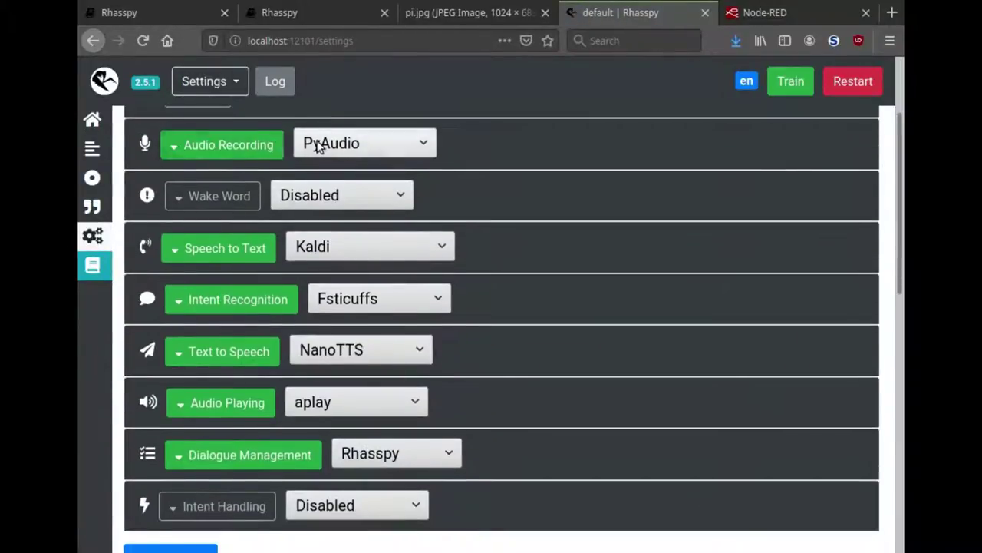
click(230, 145)
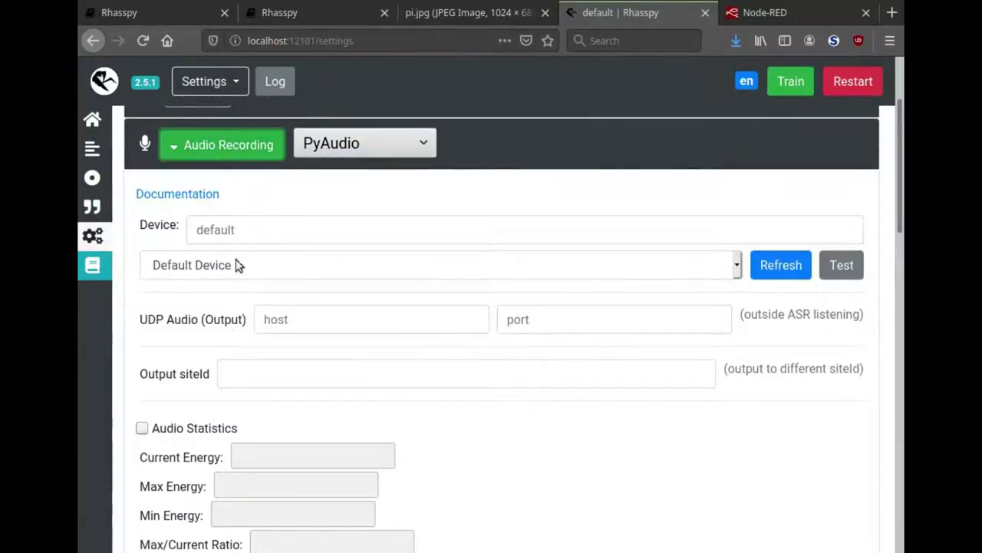
click(257, 145)
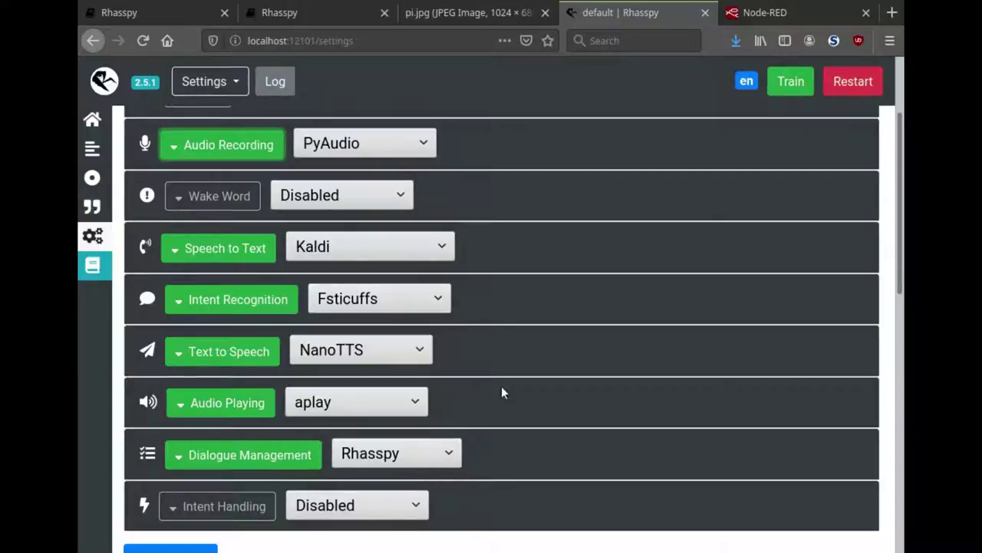
scroll(460, 459, up, 3)
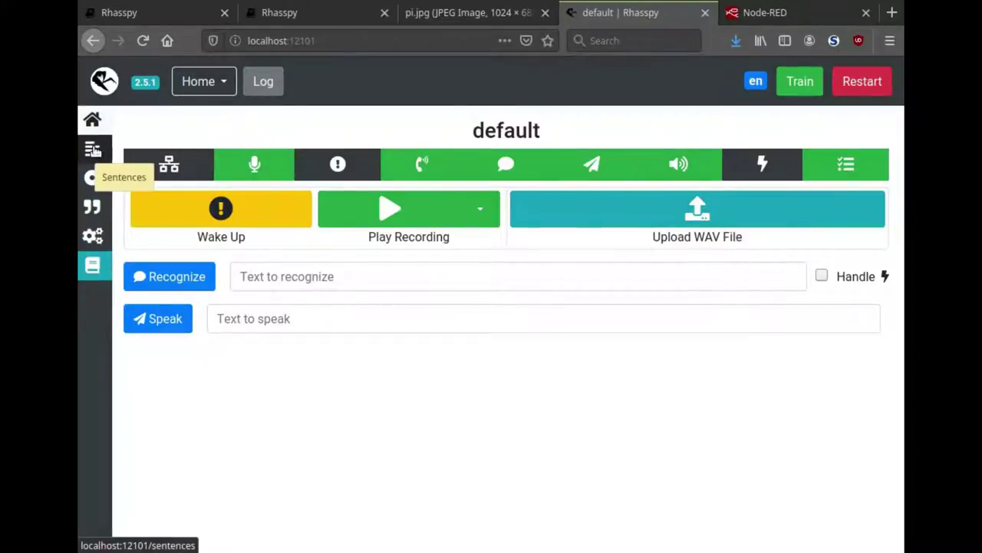
Open the Sentences page and delete all the example sentences in sentences.ini
click(224, 87)
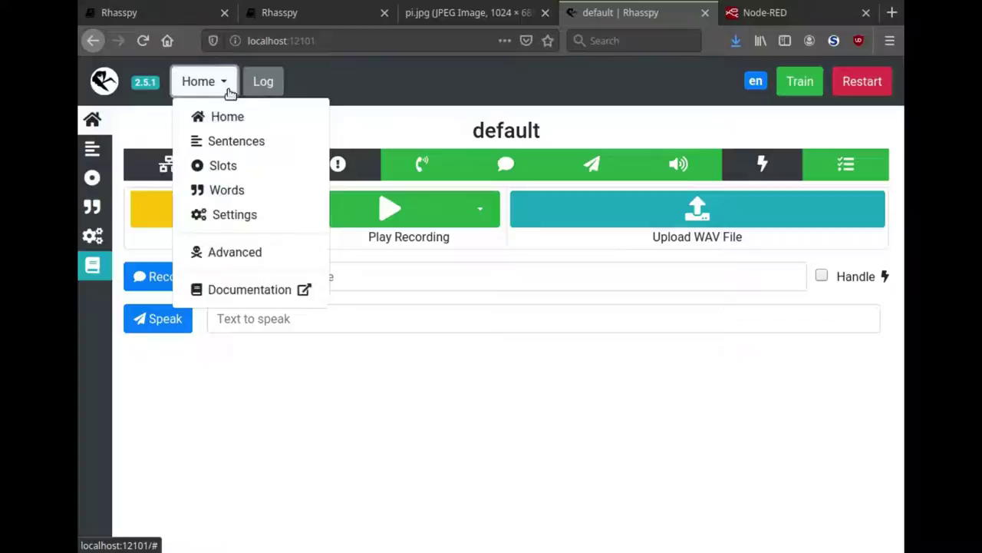
click(226, 146)
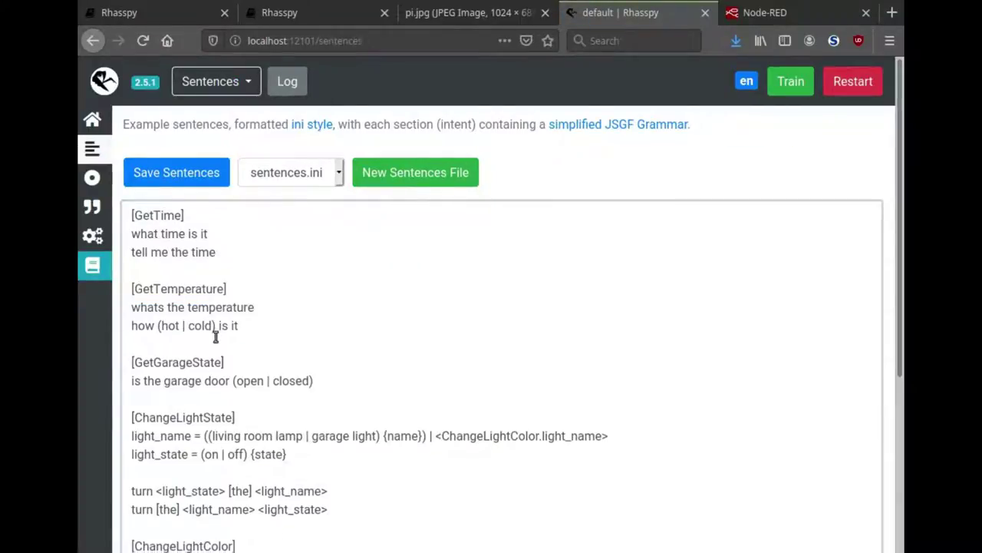
scroll(252, 231, down, 5)
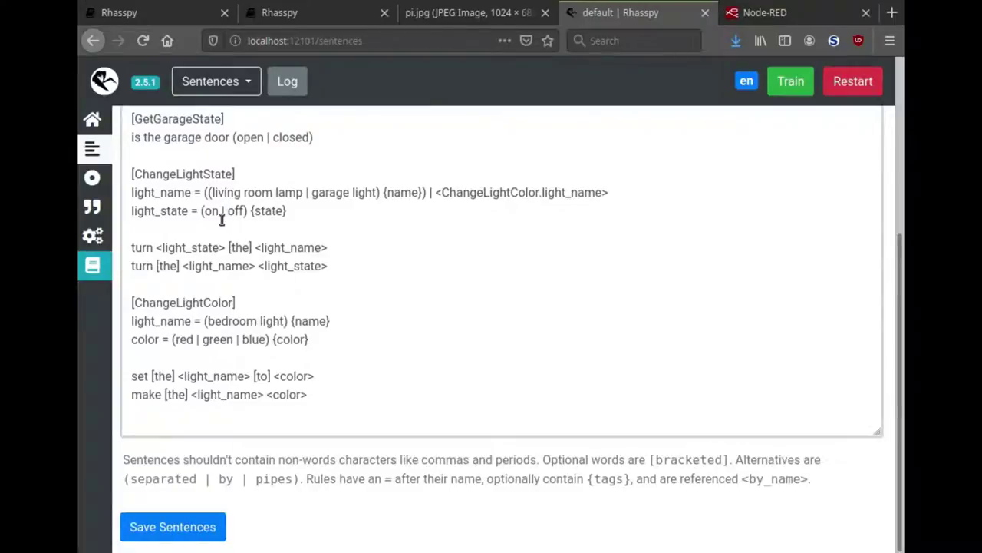
click(327, 401)
key(ctrl+a)
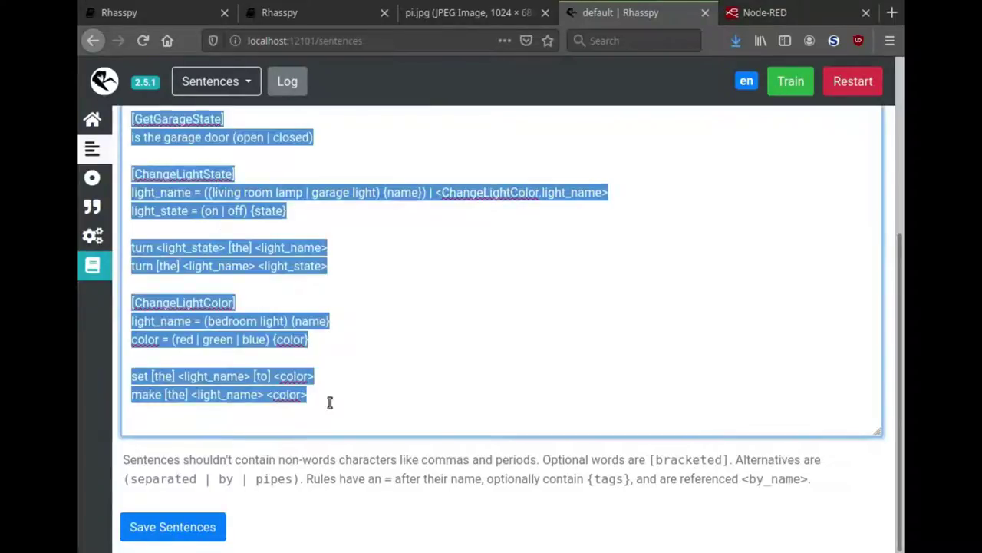
key(BackSpace)
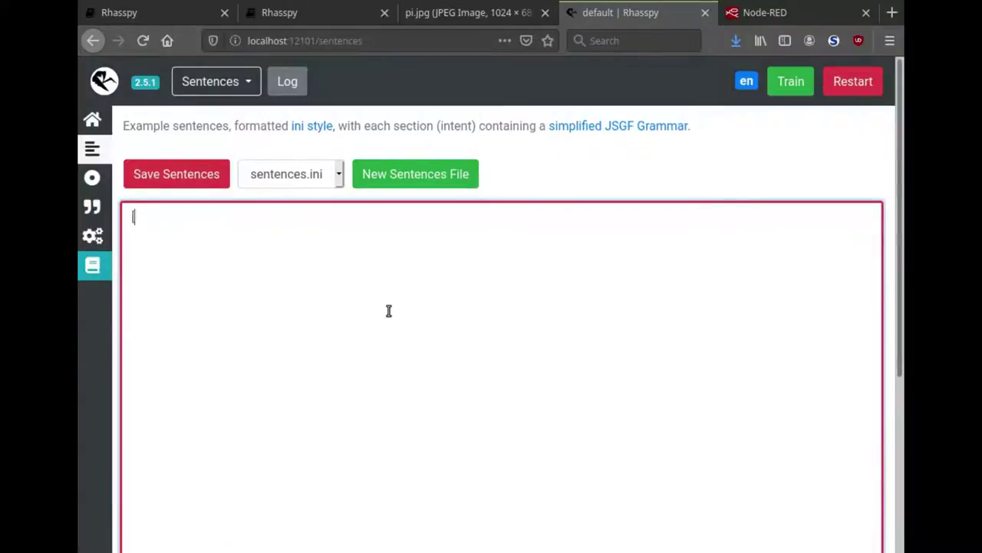
Define a [Test] intent with the sentence "this is a test" in sentences.ini, saving it and retraining Rhasspy
text([Test])
key(Return)
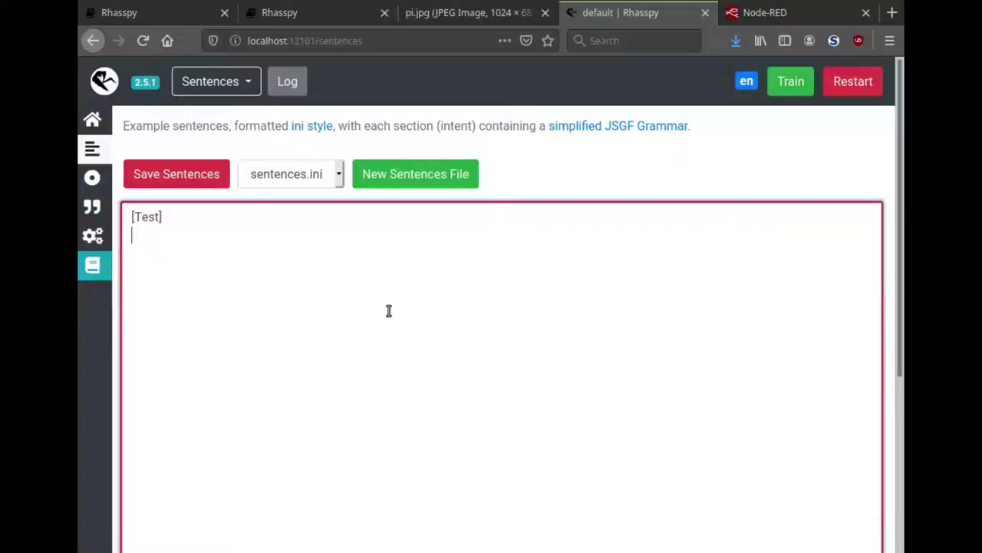
text(this is )
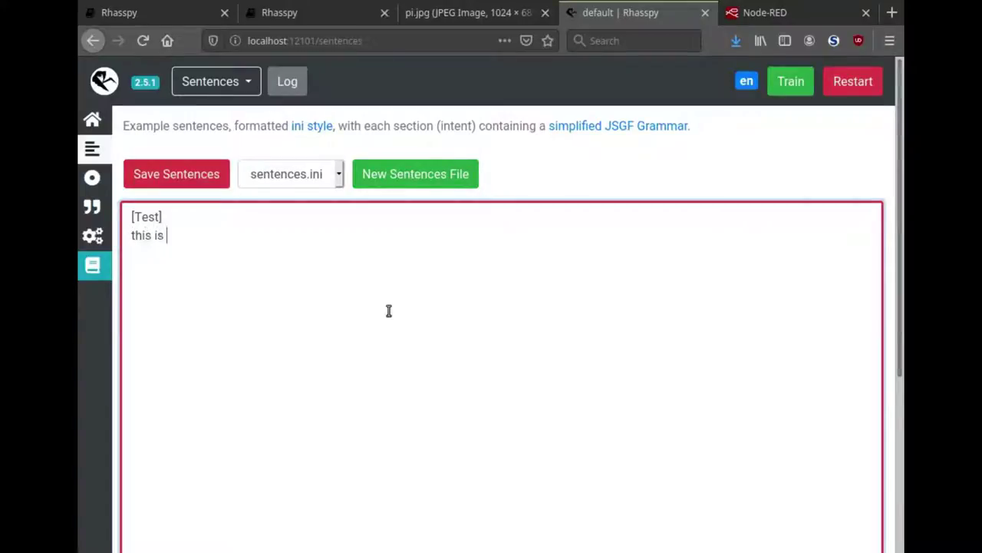
text(a test)
drag(135, 218, 161, 217)
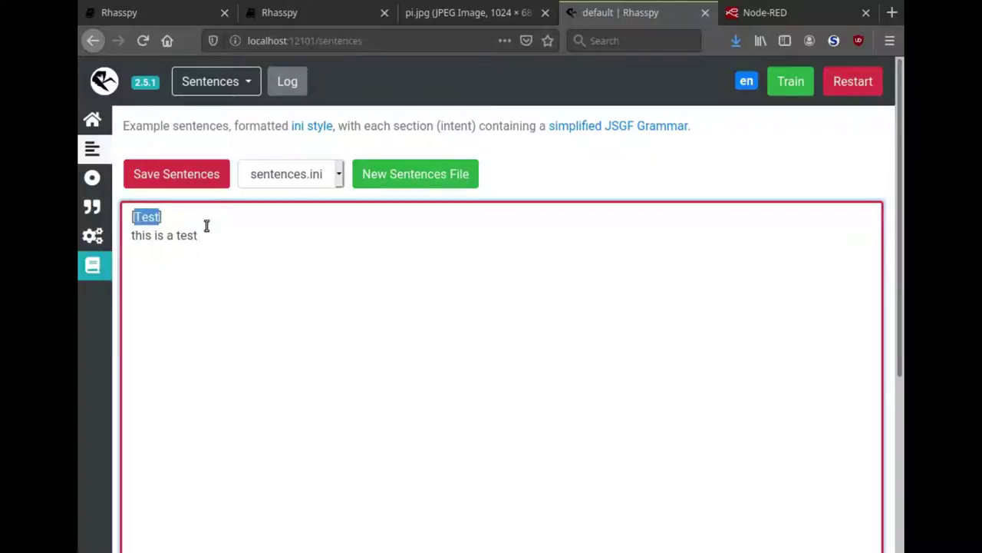
click(213, 177)
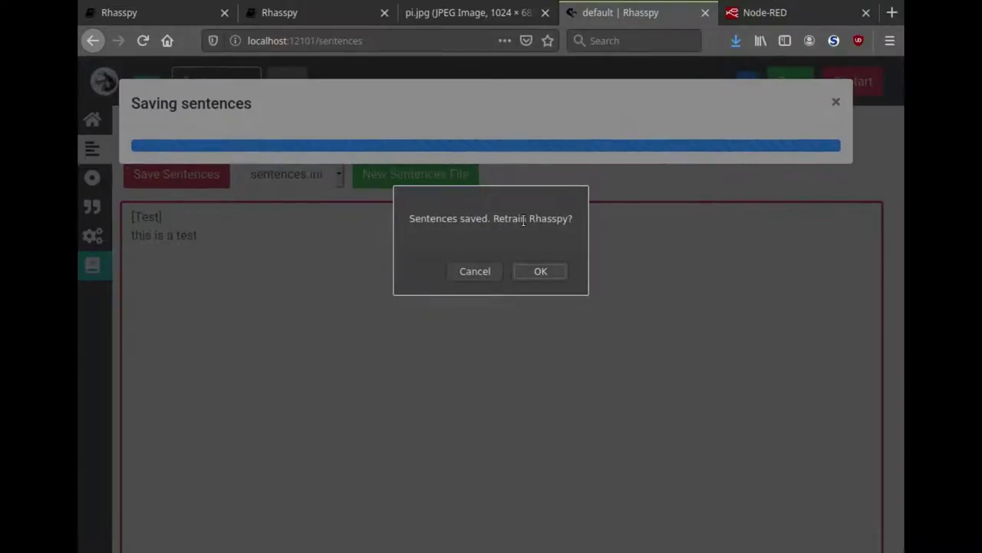
click(517, 268)
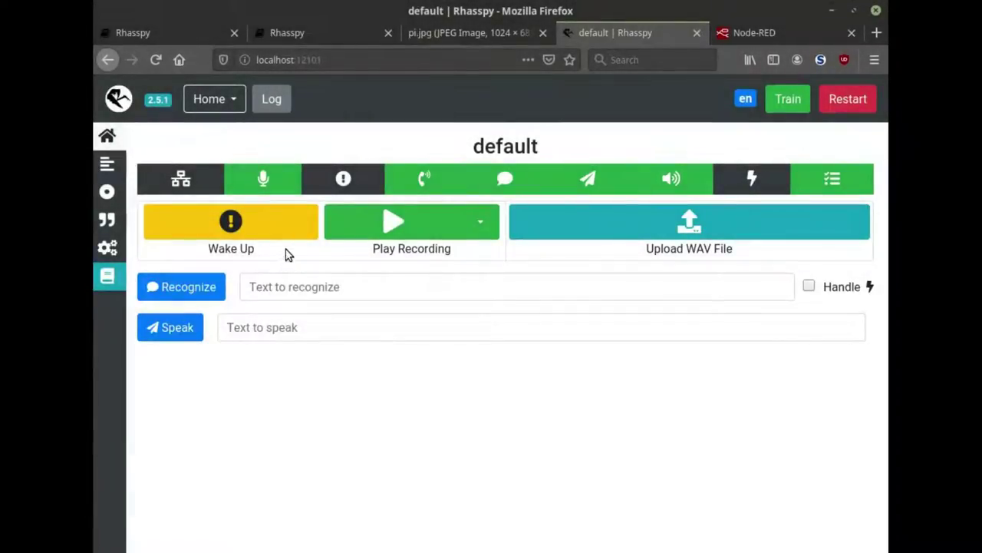
Wake up Rhasspy from the Home page and test speech recognition with a spoken command
click(292, 230)
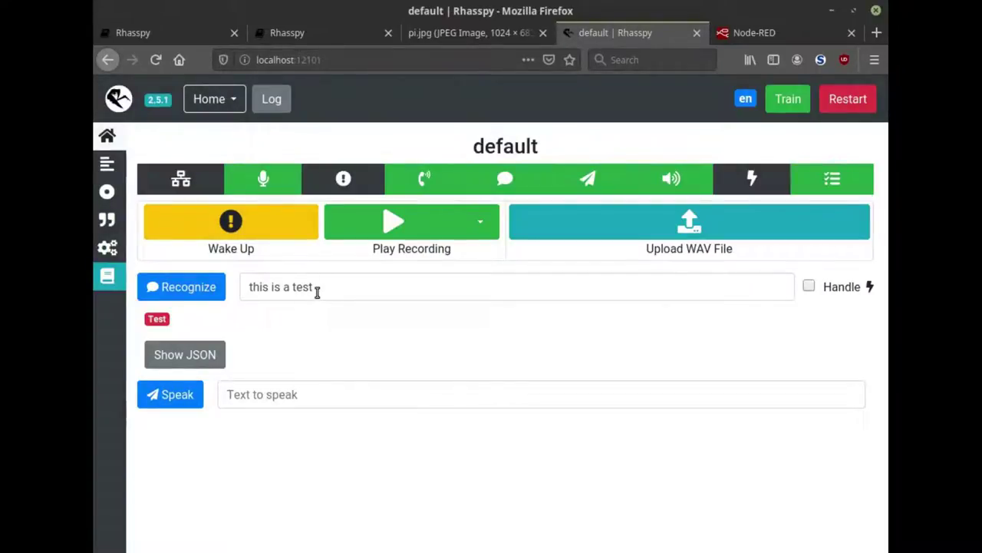
drag(317, 291, 245, 291)
click(245, 290)
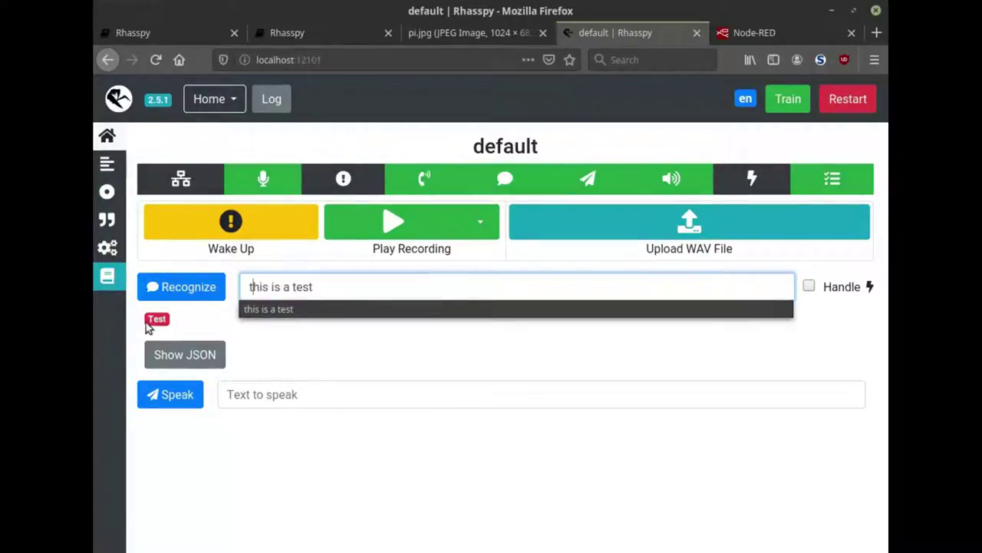
Examine the recognized command's intent JSON, including the intent name, and close it
click(179, 353)
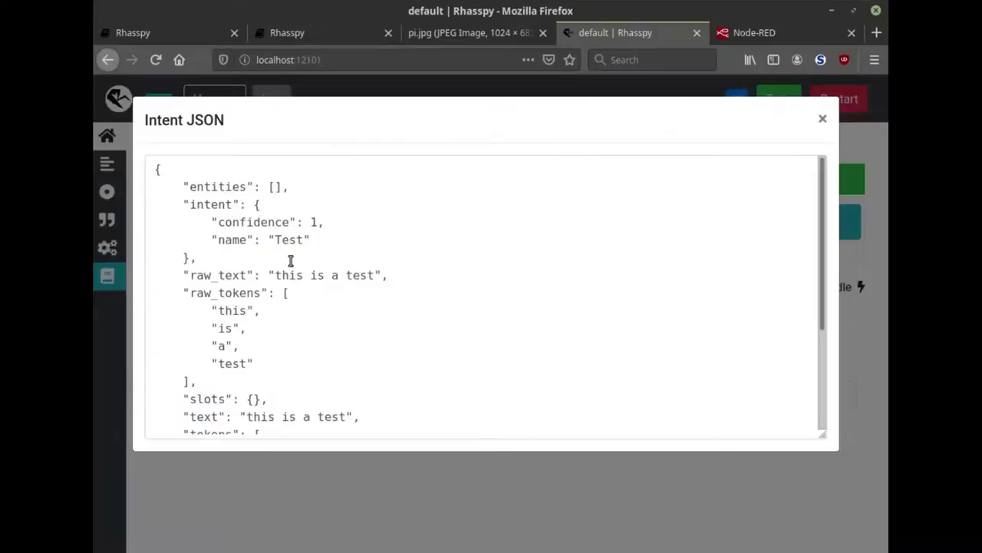
scroll(264, 291, down, 3)
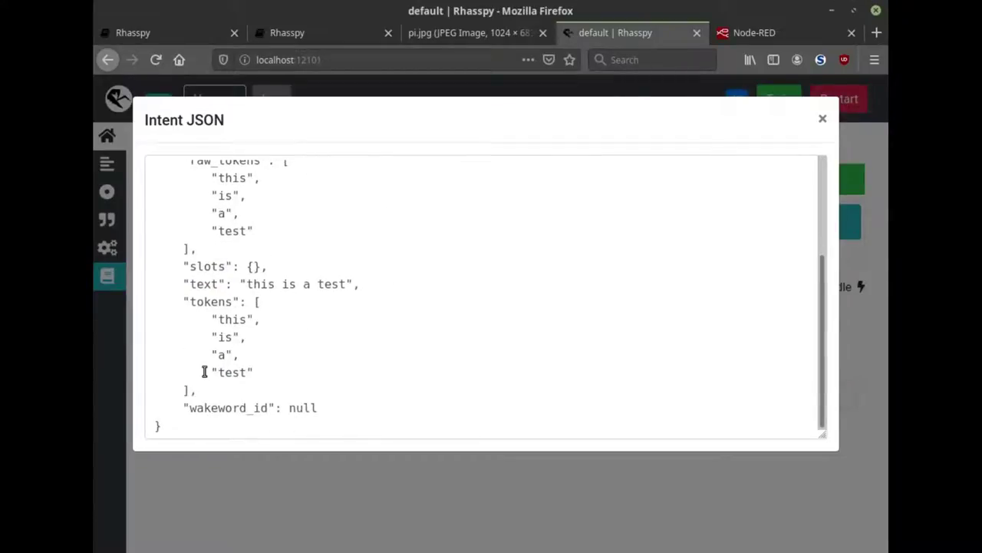
scroll(204, 373, up, 3)
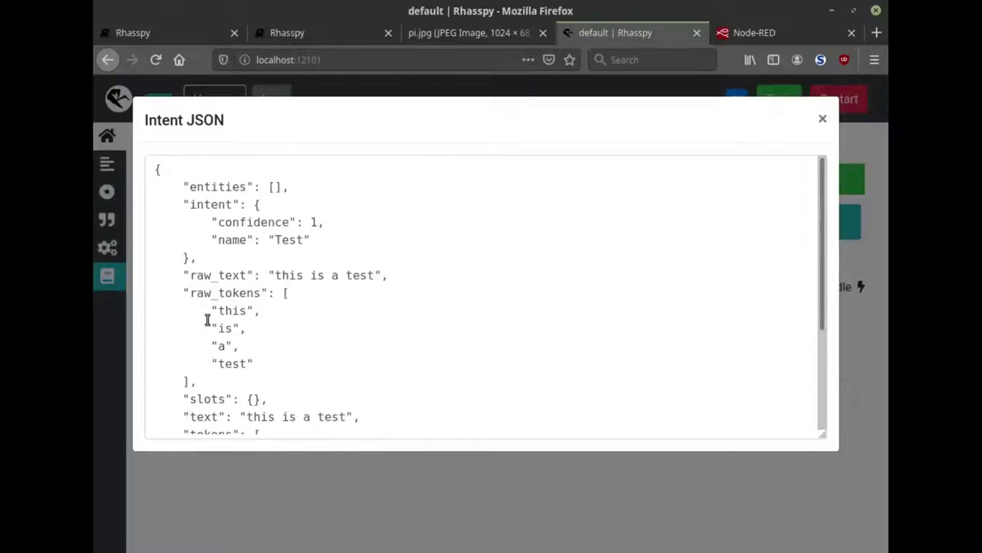
double_click(291, 240)
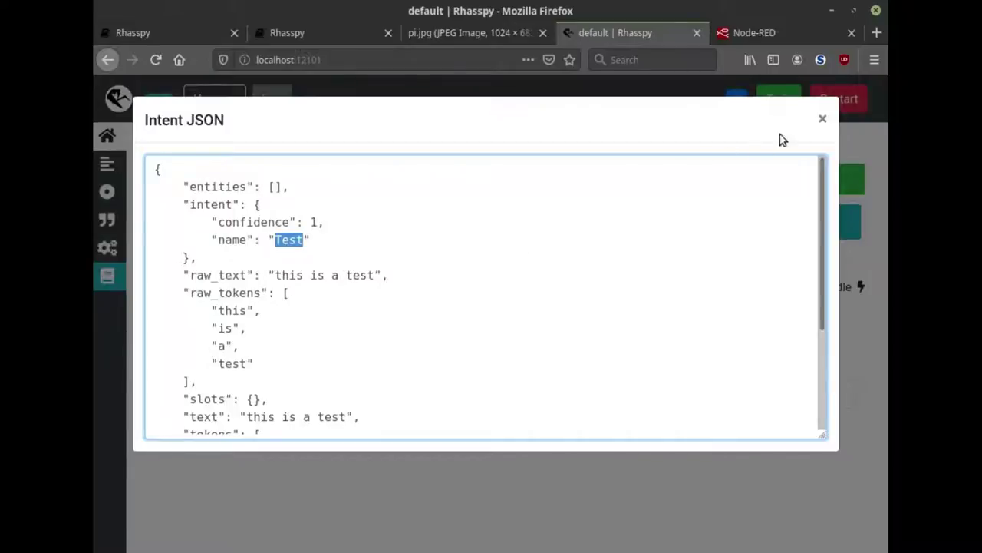
click(824, 120)
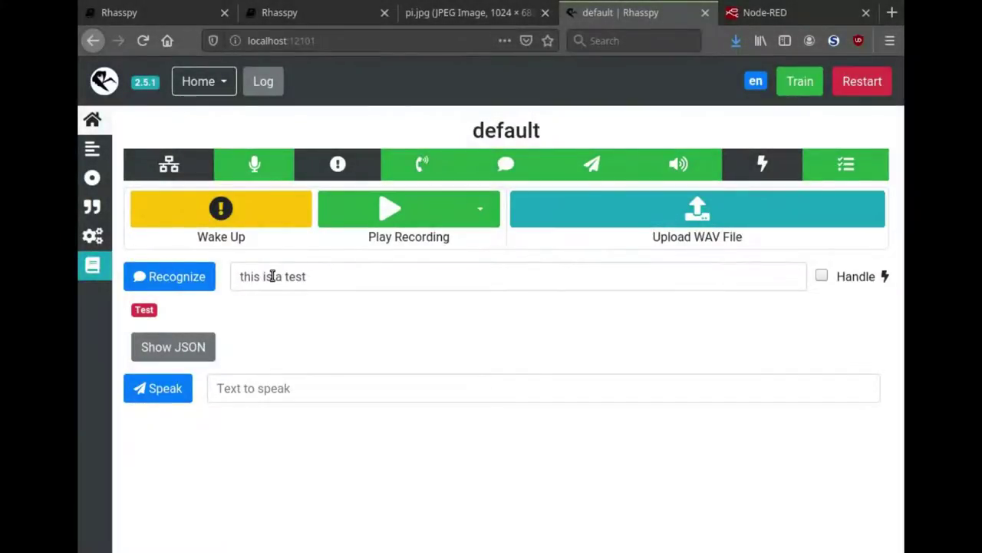
Test intent recognition with the untrained text "this is the best"
drag(318, 277, 278, 275)
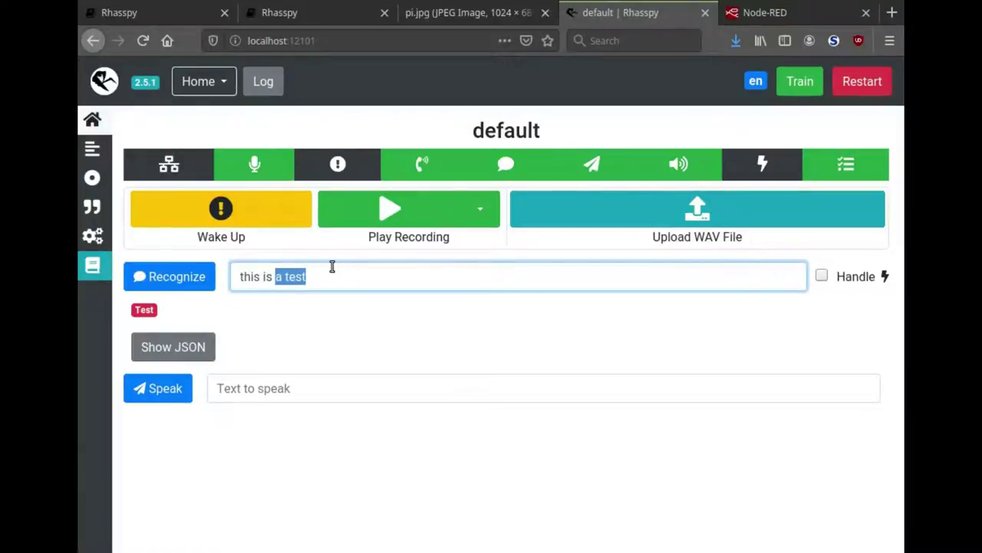
text(the best)
key(Return)
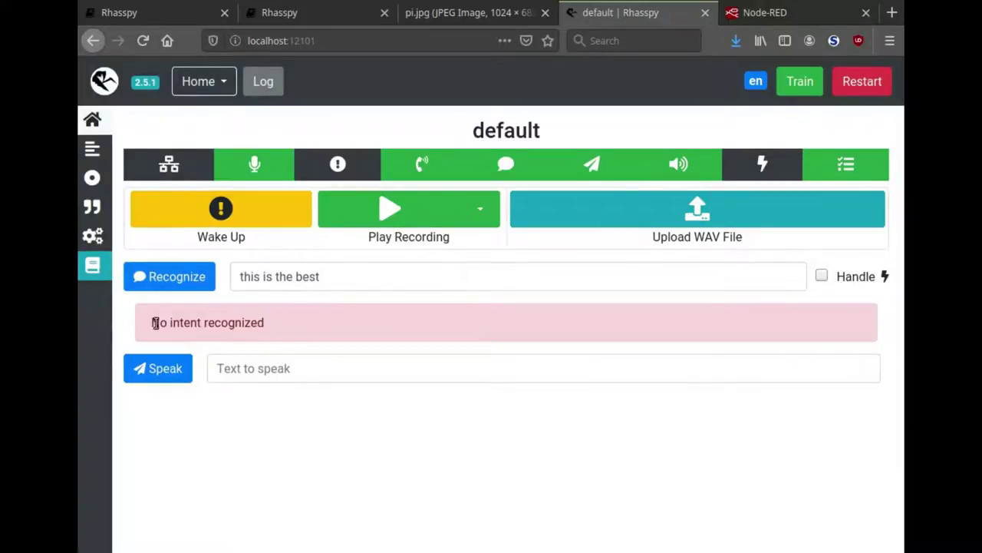
drag(340, 281, 230, 276)
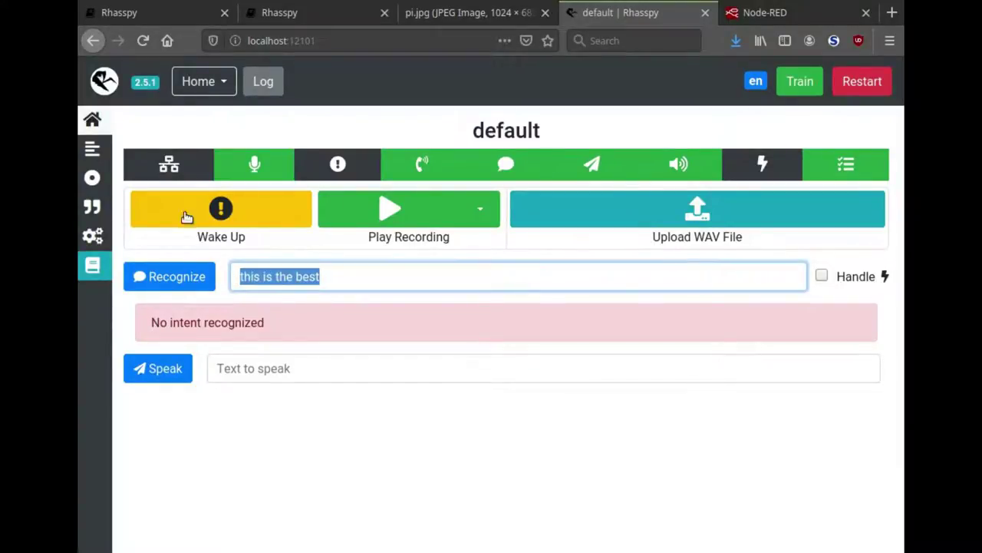
Check the sentence defined for the Test intent, and wake up Rhasspy again to test another spoken command
click(92, 149)
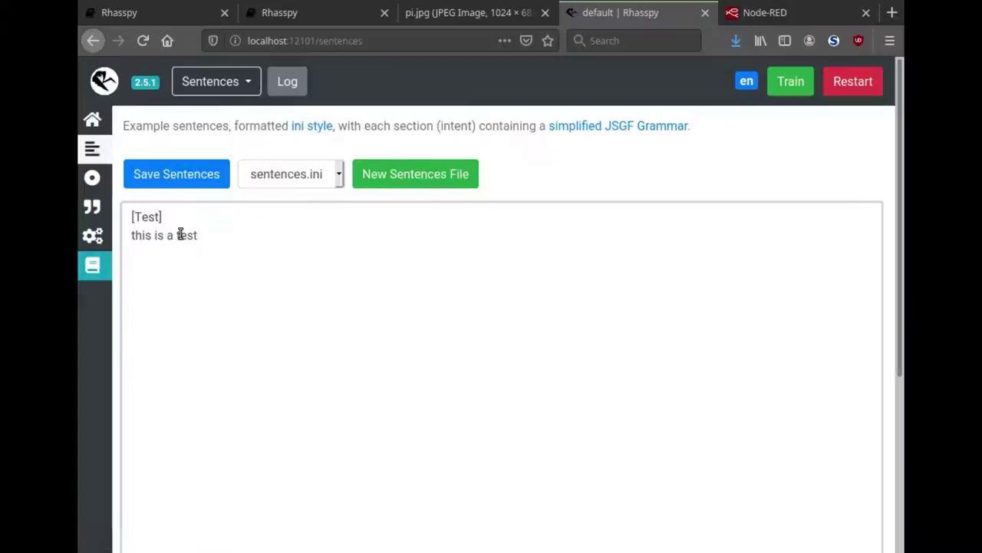
click(103, 118)
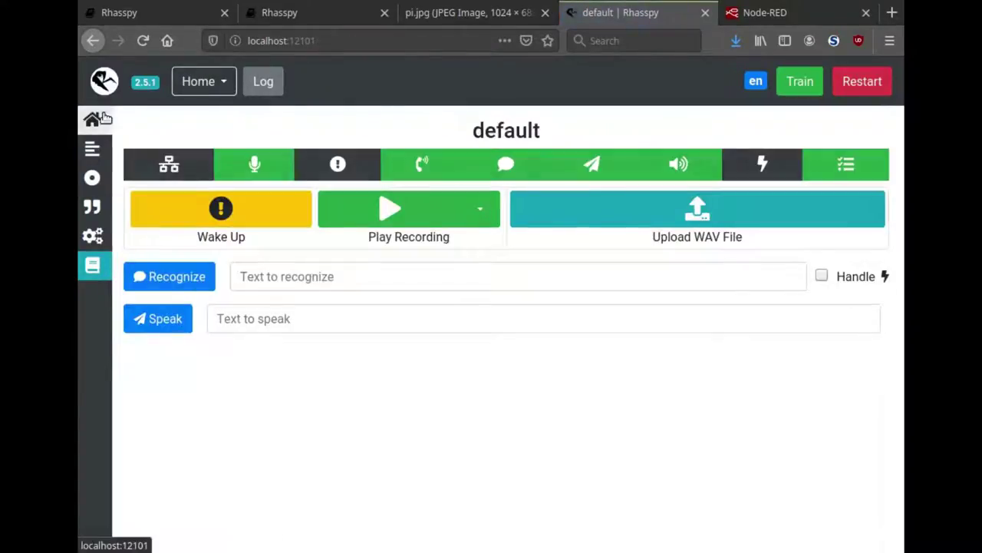
click(266, 215)
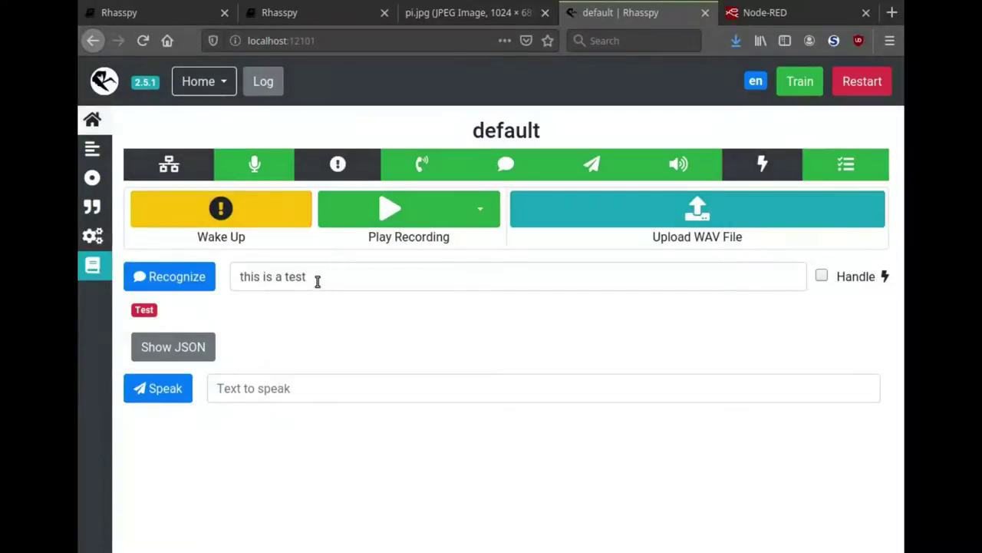
drag(315, 281, 228, 271)
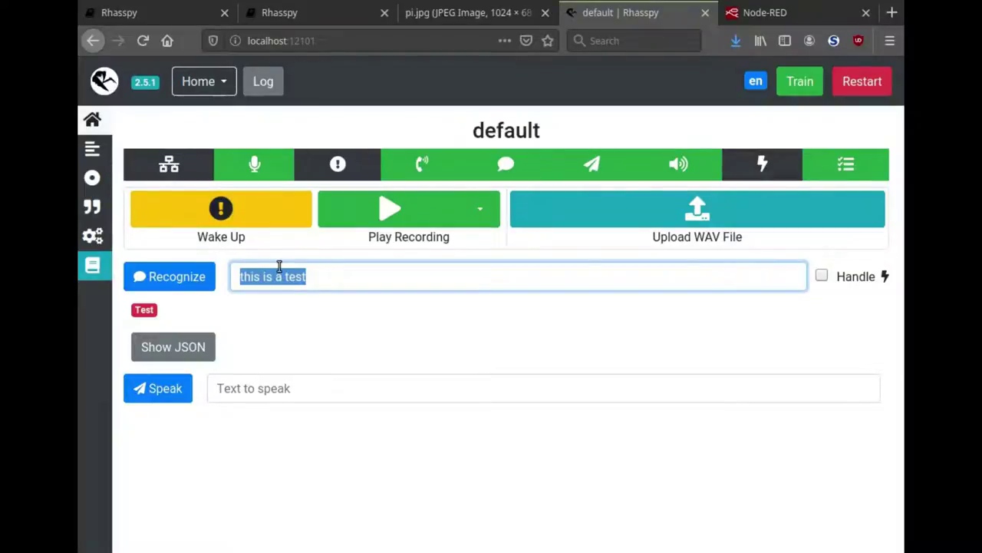
Add a [Best] intent with the sentence "this is the best" below the Test intent, save the sentences, and retrain Rhasspy
click(313, 279)
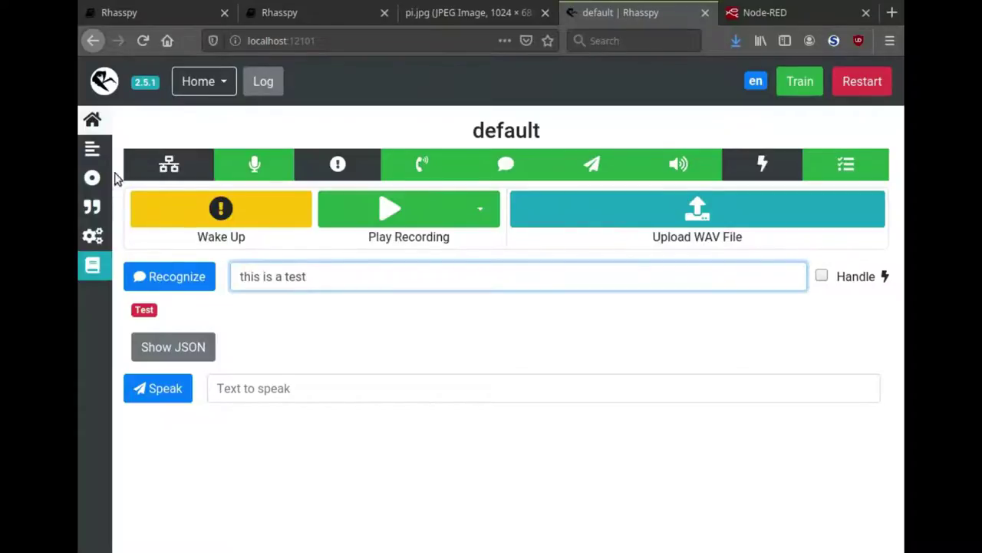
click(92, 148)
click(224, 239)
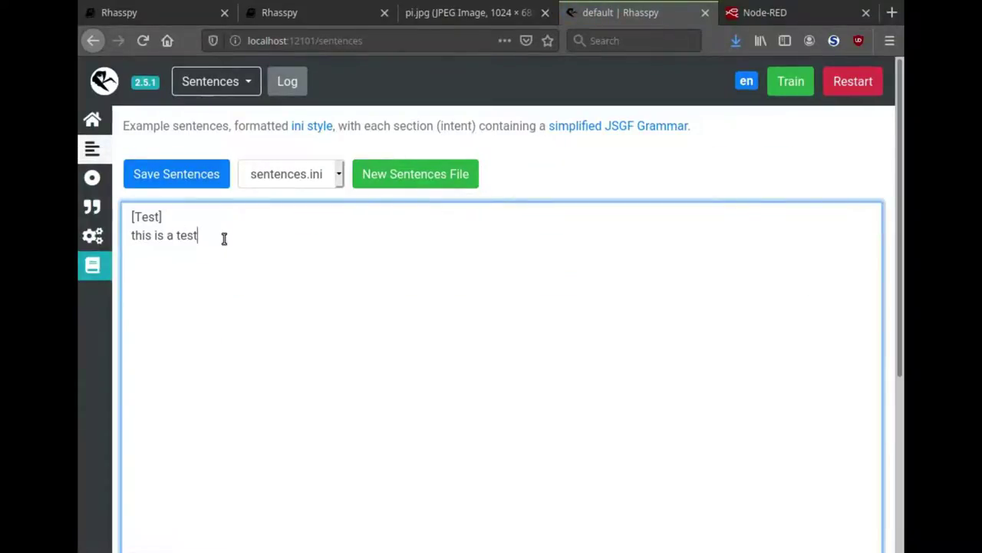
key(Return)
key(Return)
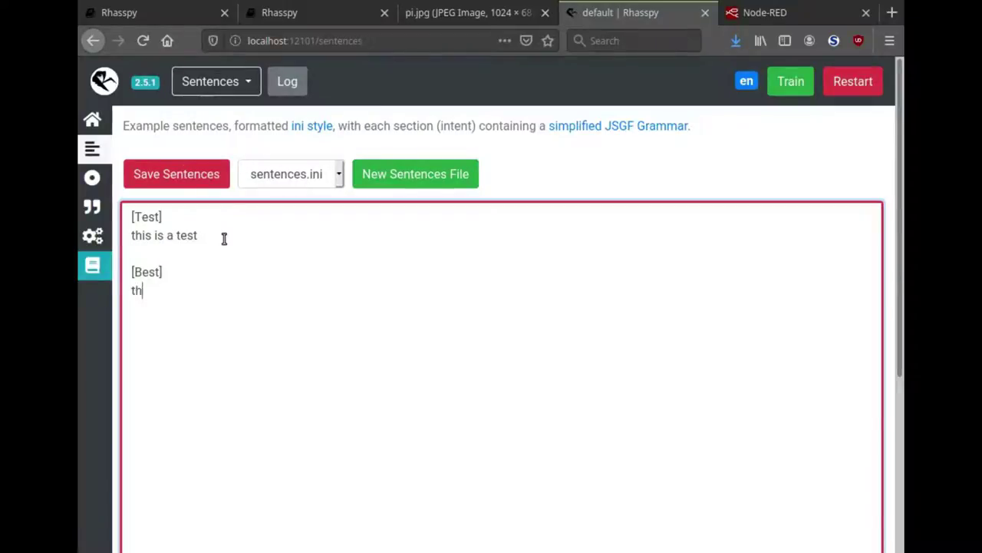
text([Best] this is the bes)
click(205, 179)
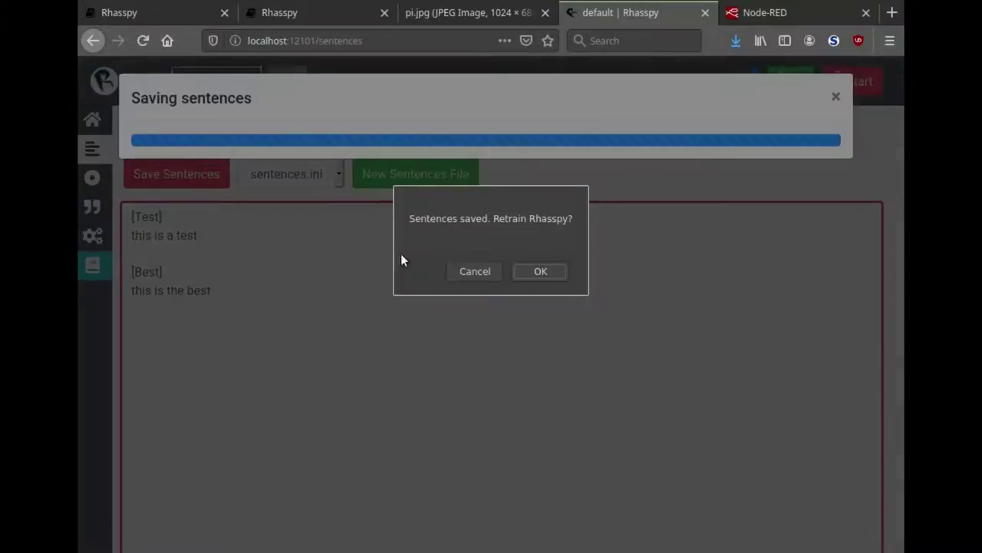
click(544, 271)
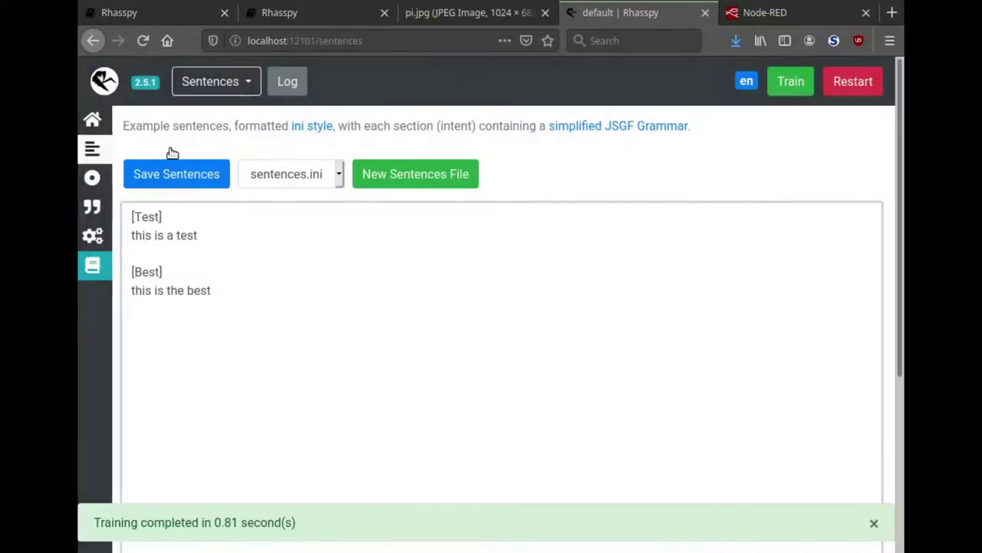
Test voice recognition from the Home page with the spoken commands "this is the best" and "this is a test"
click(92, 118)
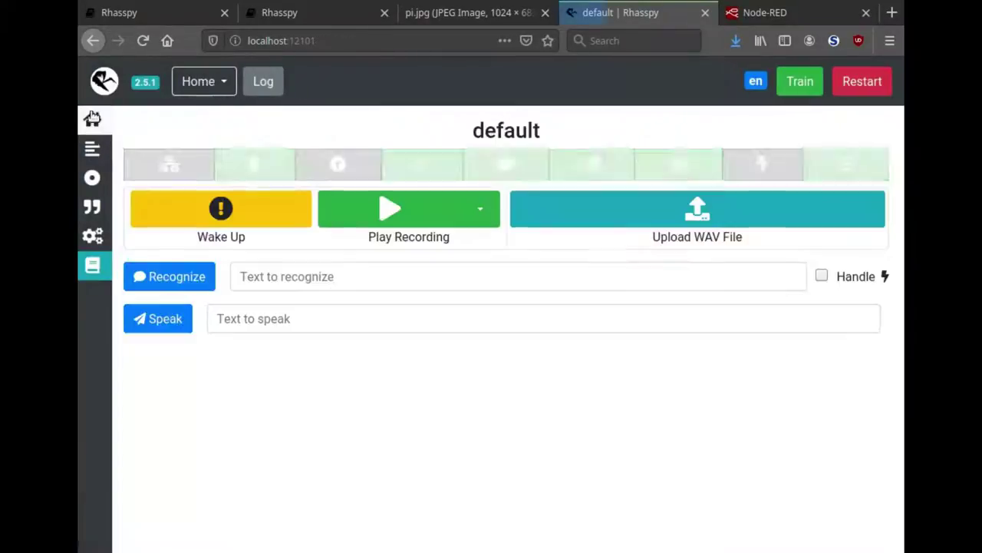
click(271, 215)
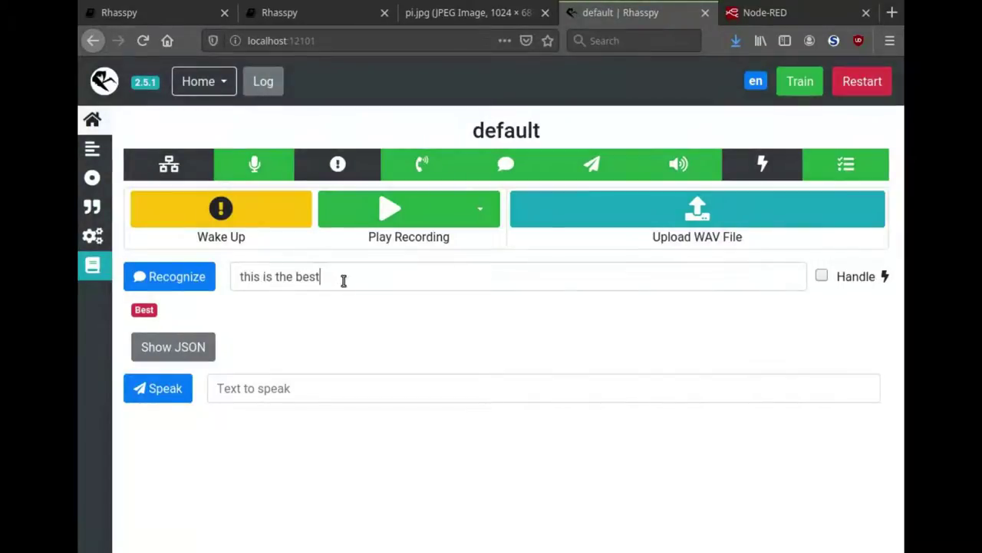
drag(321, 277, 235, 277)
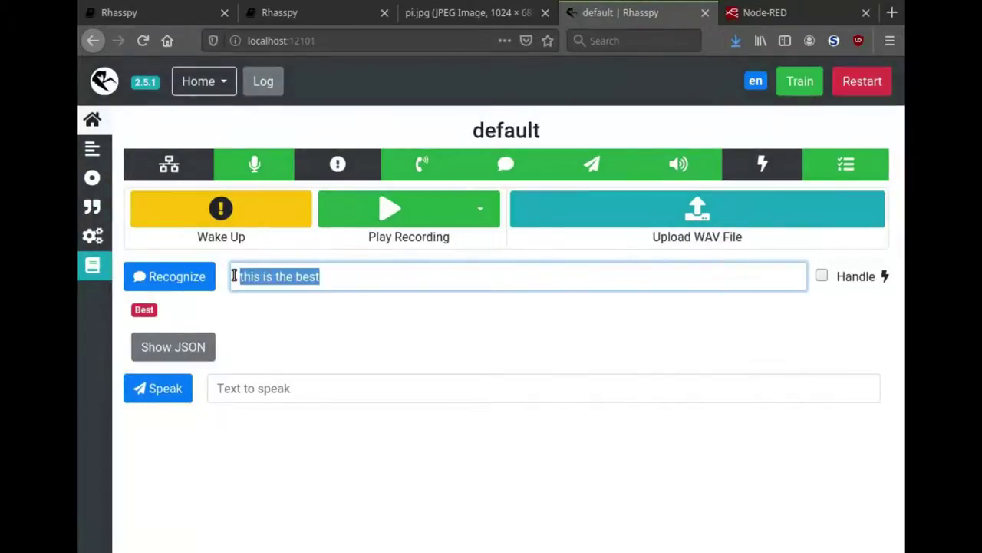
click(332, 283)
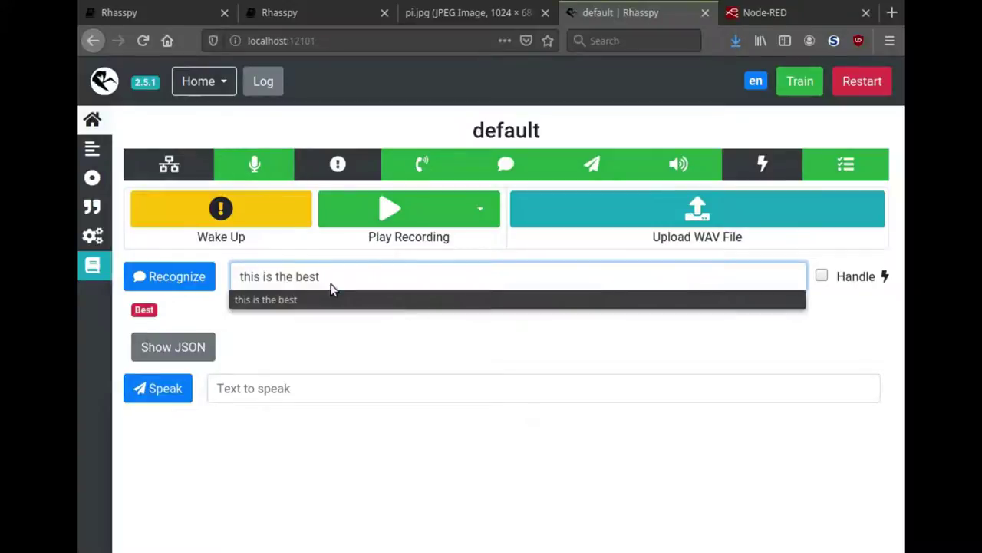
click(250, 209)
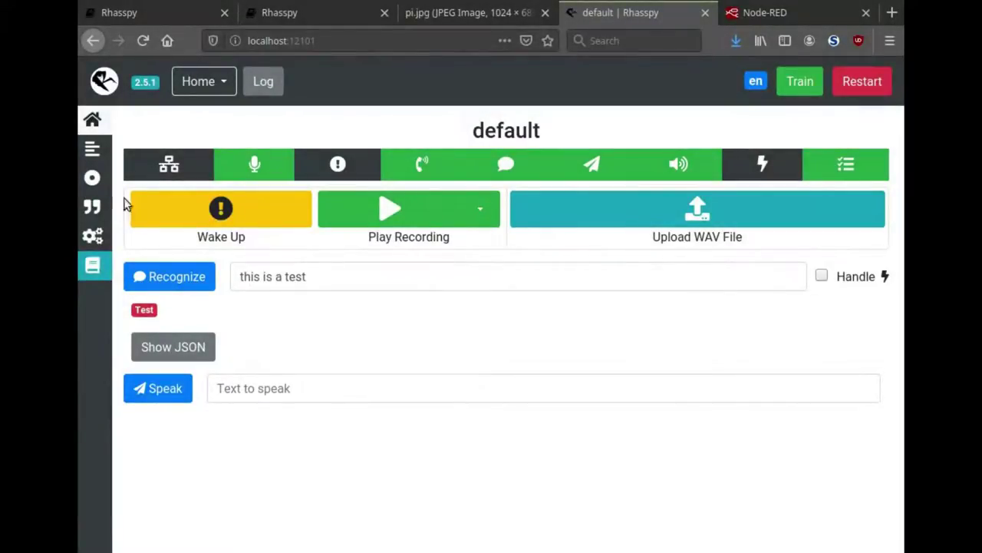
Merge the two intents by removing the [Best] heading and blank line, and rename the remaining intent to [TestBest]
click(102, 155)
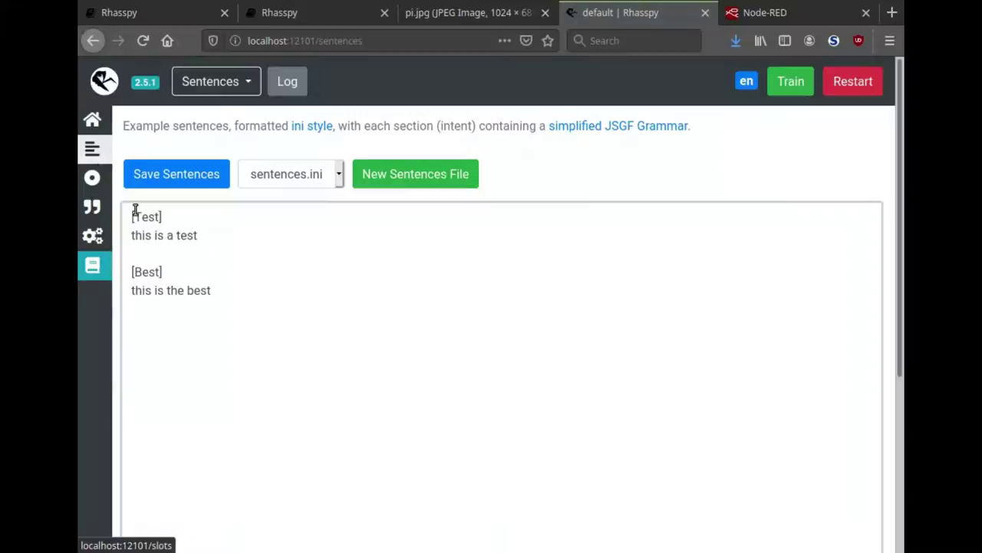
drag(164, 273, 126, 271)
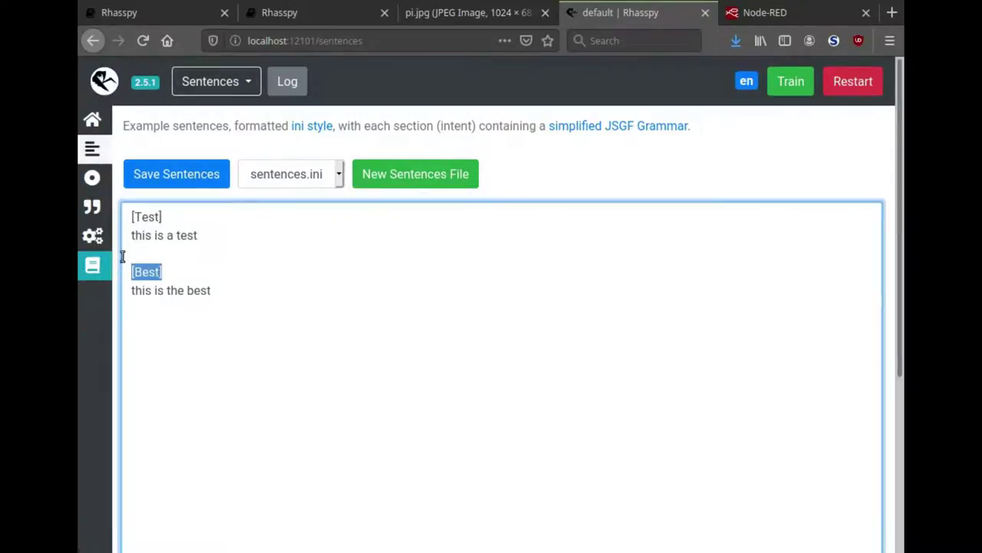
key(BackSpace)
key(BackSpace)
key(BackSpace)
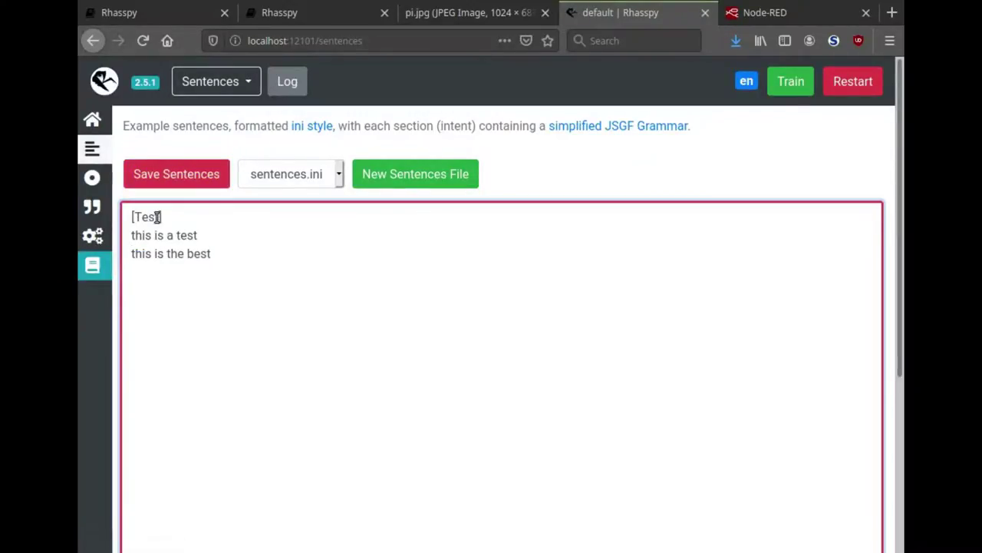
key(End)
text(Best)
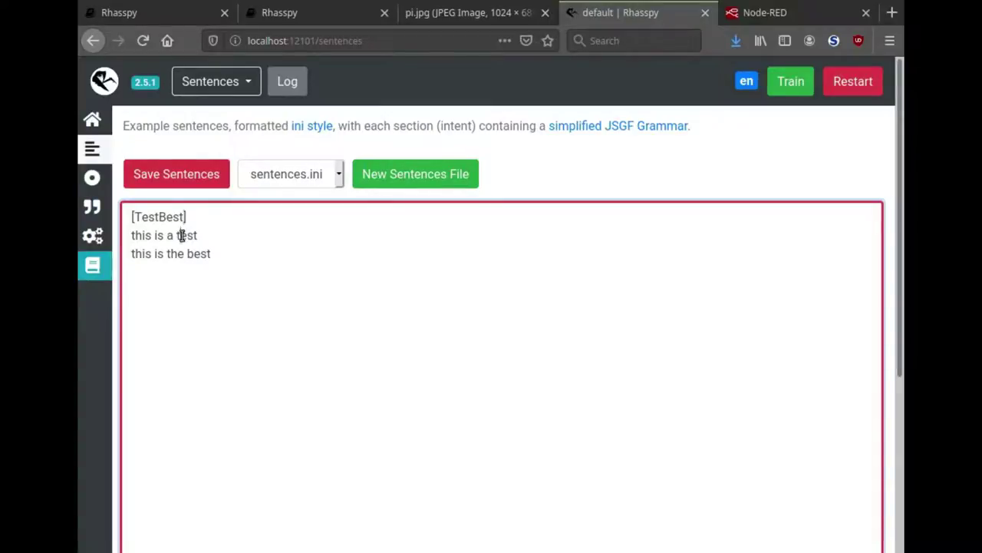
Tag the sentence endings as (test){word} and (best){word}, save the sentences, and retrain Rhasspy
double_click(182, 235)
double_click(203, 254)
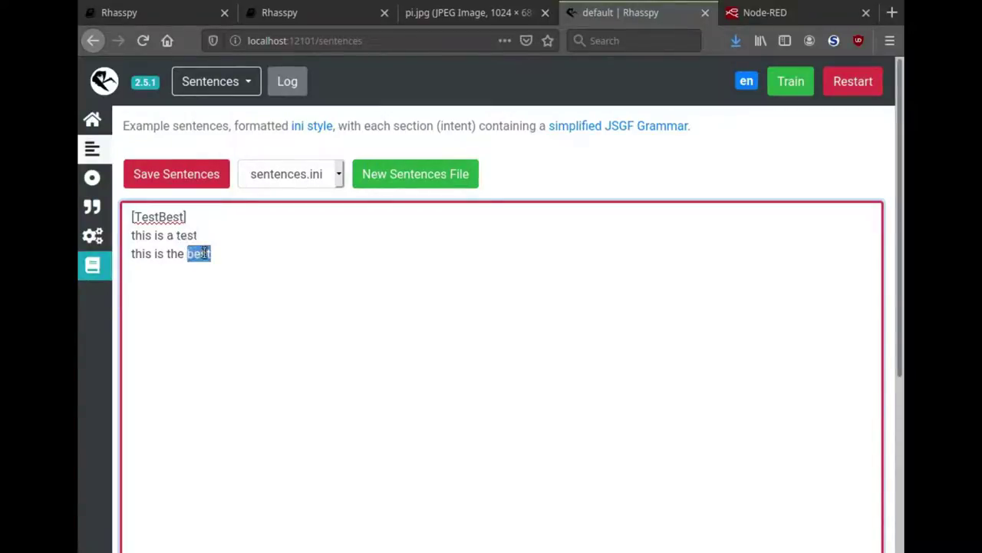
click(182, 234)
text(()
text(word)
text(){wo)
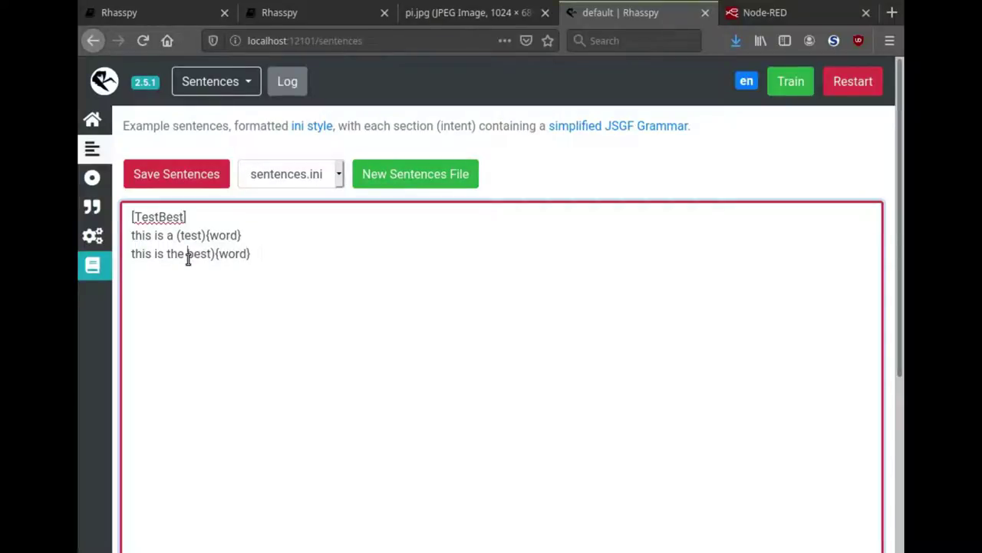
click(187, 254)
text(()
click(197, 187)
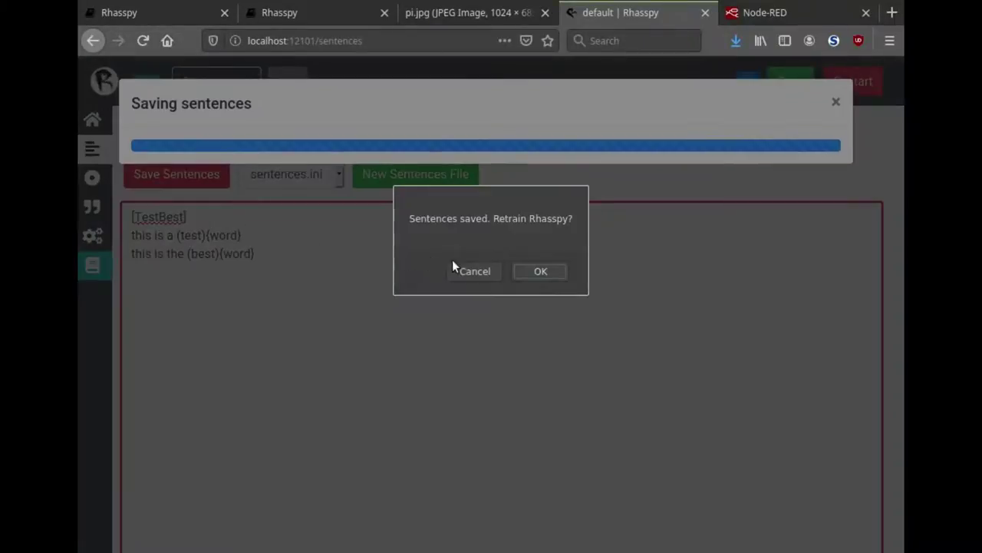
click(526, 270)
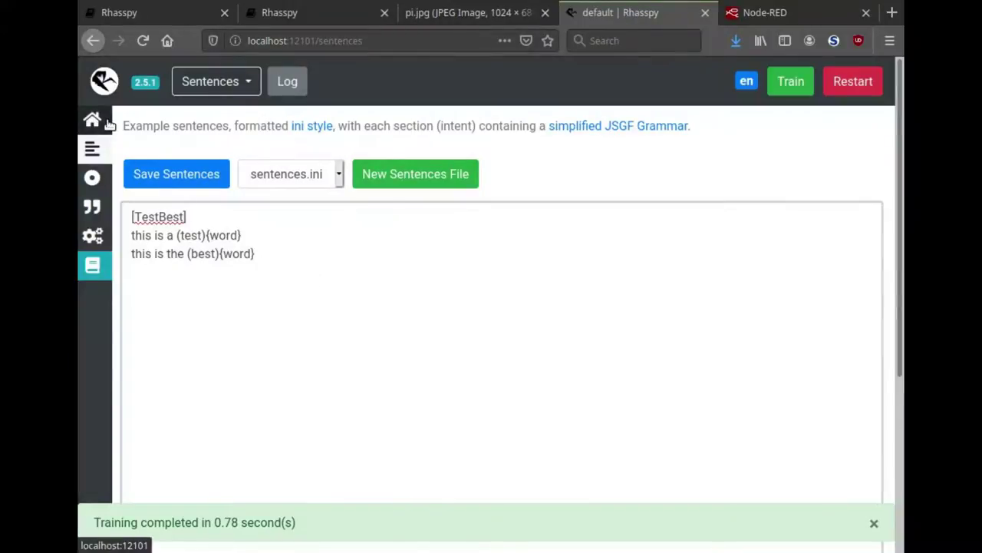
Wake up Rhasspy from the Home page, test the spoken command "this is a test", and check its tagged word
click(108, 123)
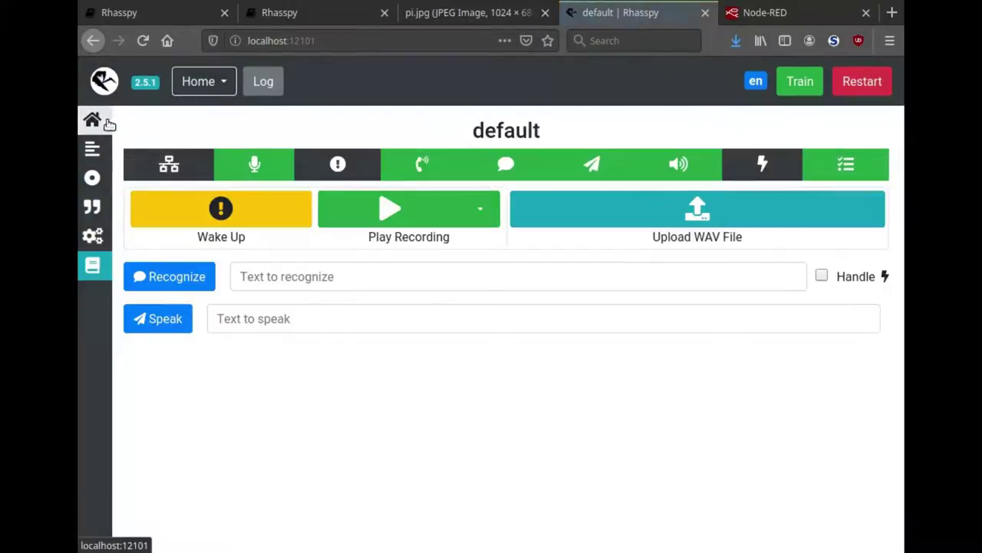
click(201, 209)
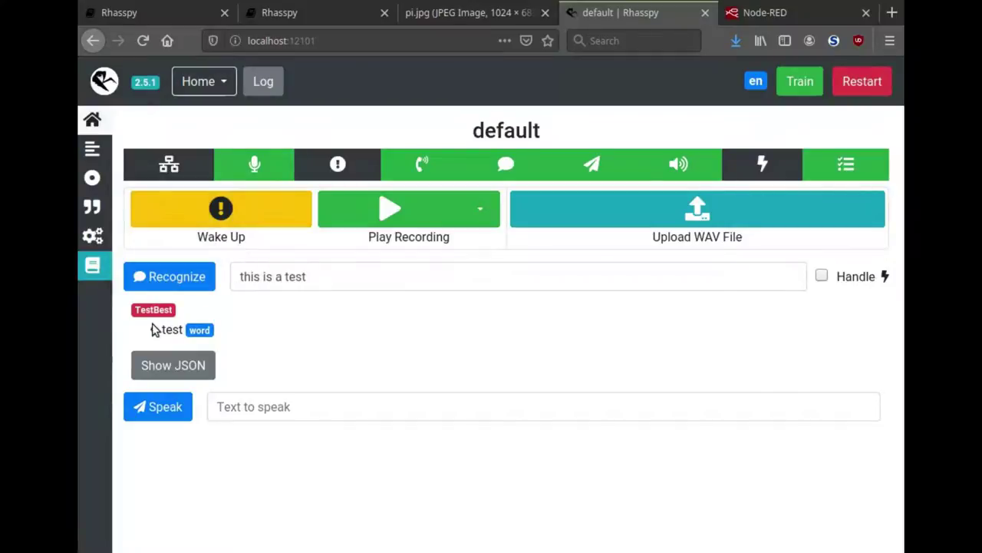
drag(162, 330, 206, 332)
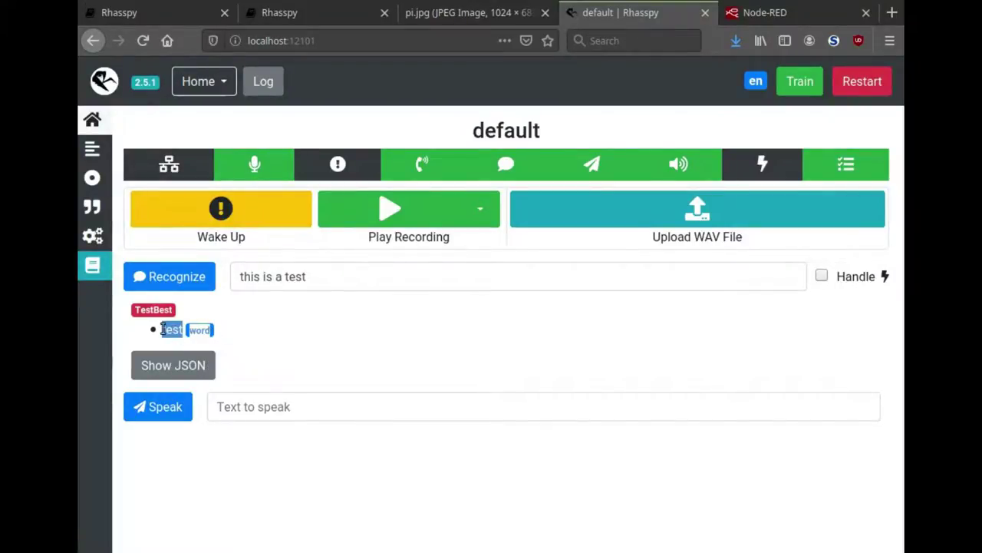
Examine the intent JSON's entities and slots, close it, and test the spoken command "this is the best"
click(172, 366)
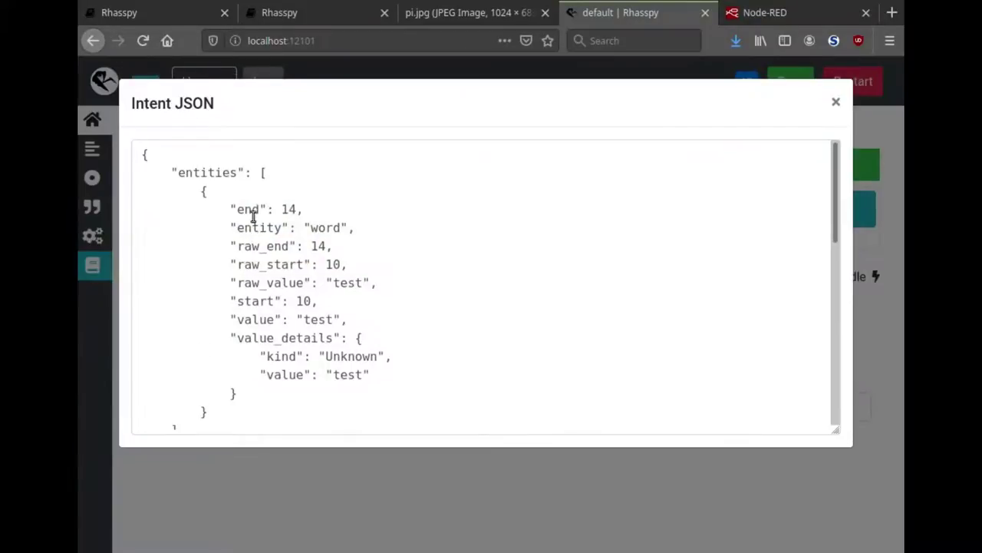
scroll(238, 274, down, 5)
scroll(239, 276, down, 4)
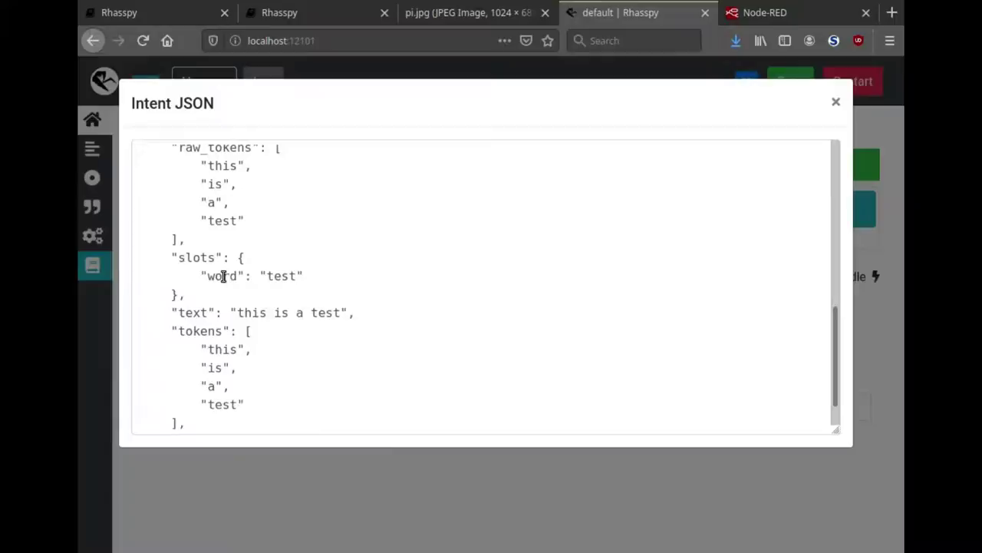
click(836, 101)
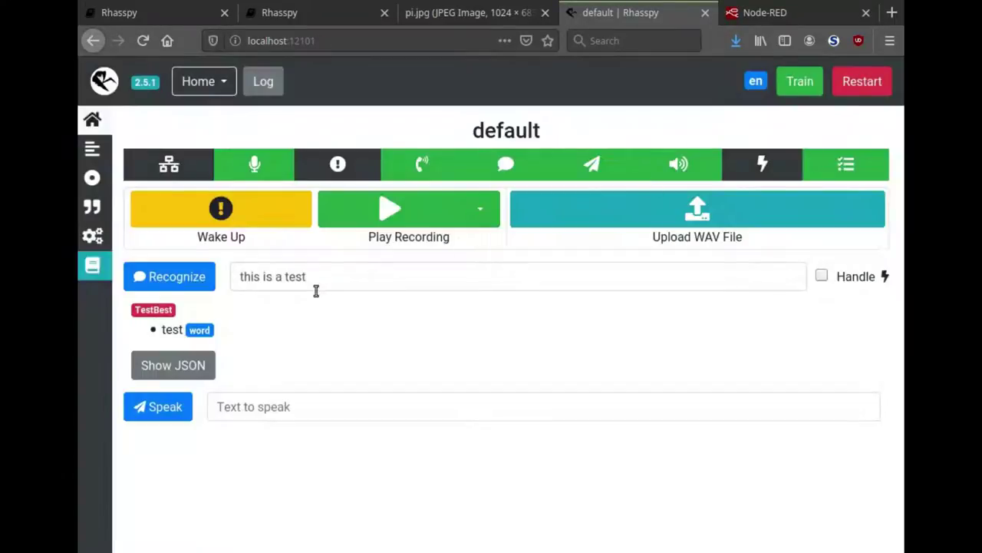
click(236, 219)
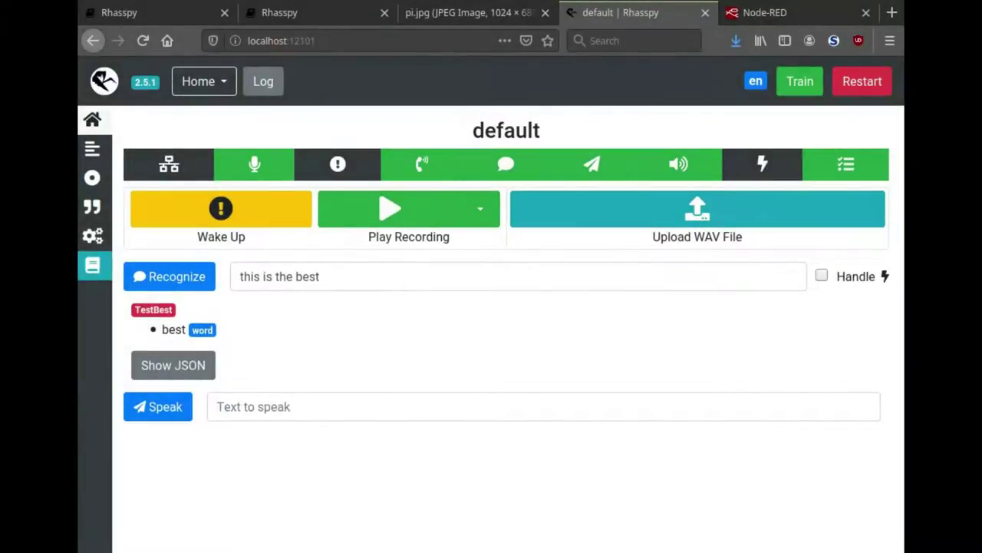
Look up the guessed pronunciation of "test" on the Words page and check its dictionary status and available pronunciations
click(198, 81)
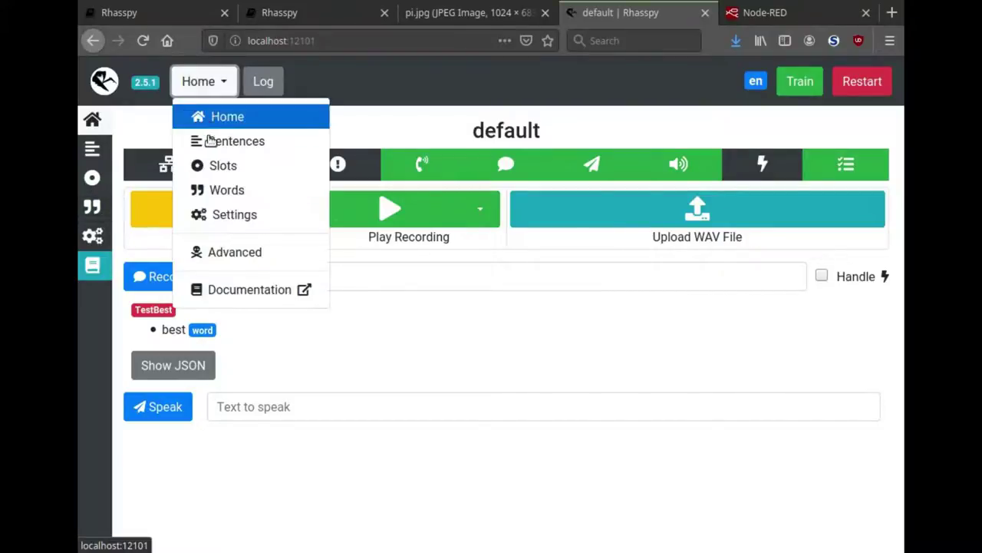
click(214, 193)
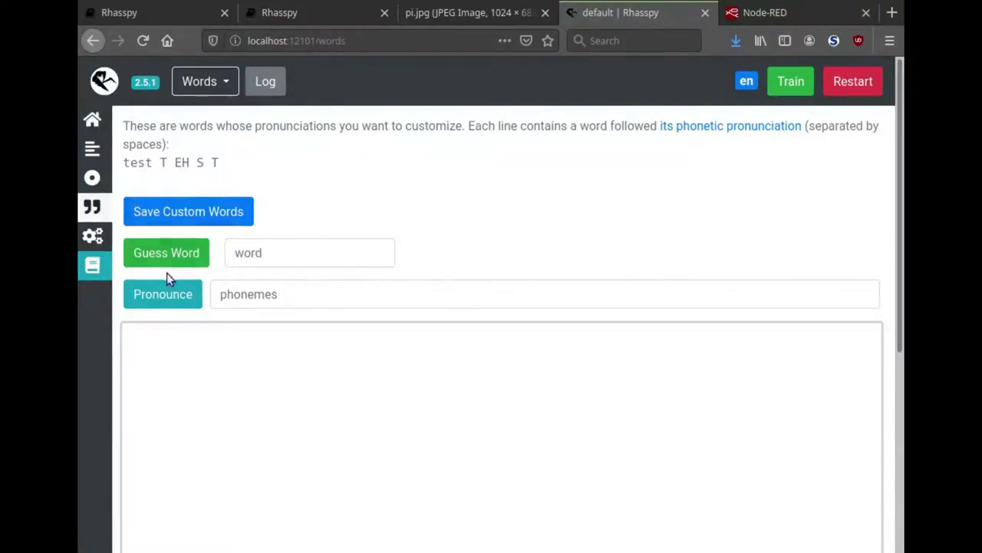
click(277, 257)
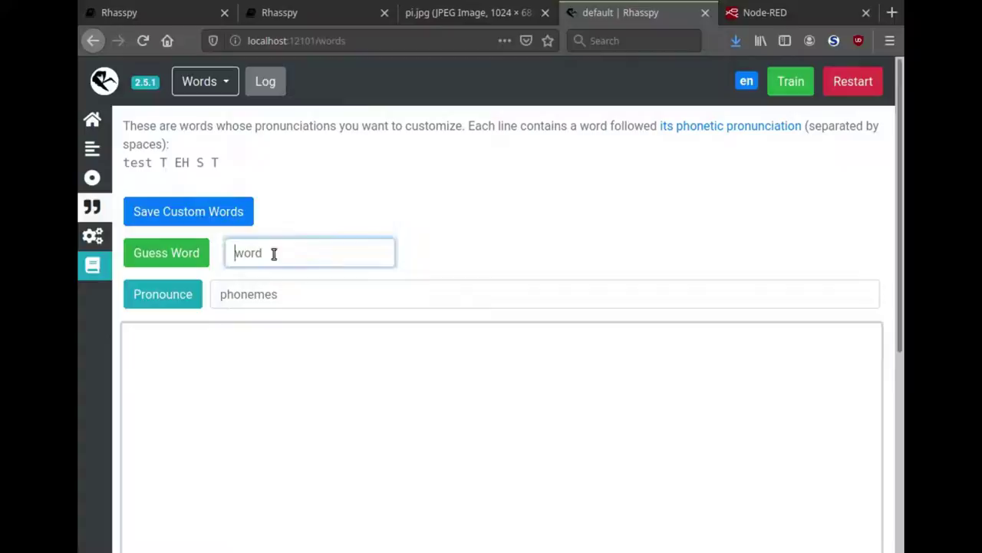
text(test)
click(196, 256)
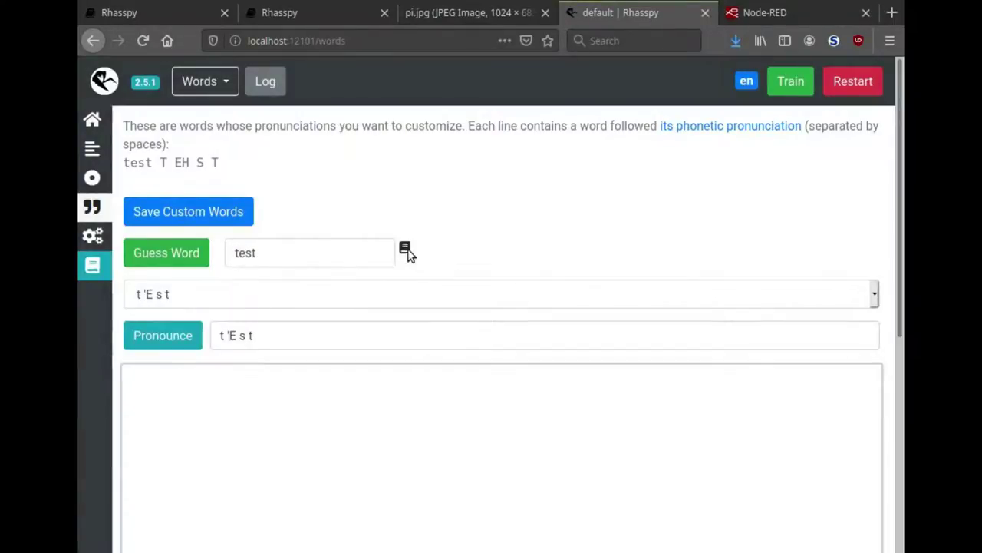
mouse_move(407, 255)
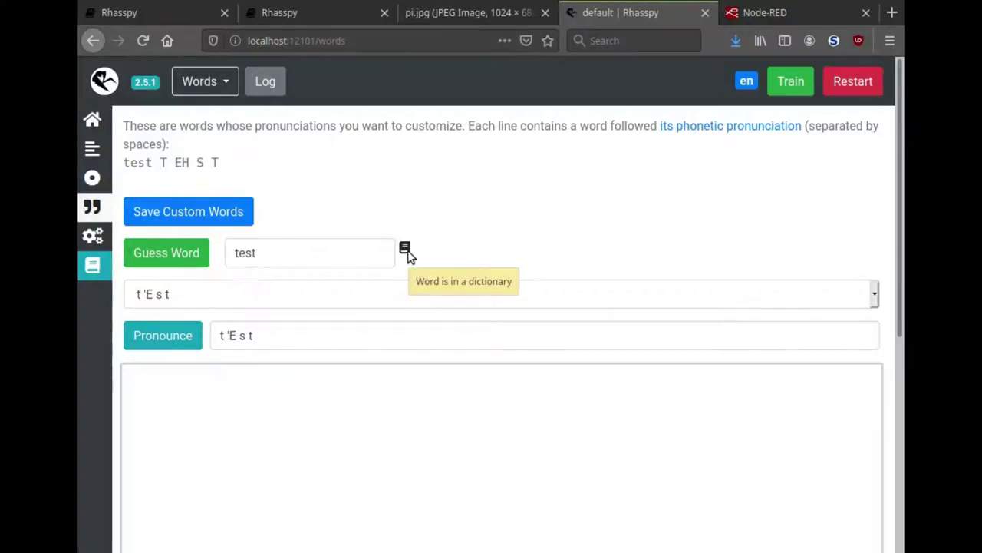
click(160, 299)
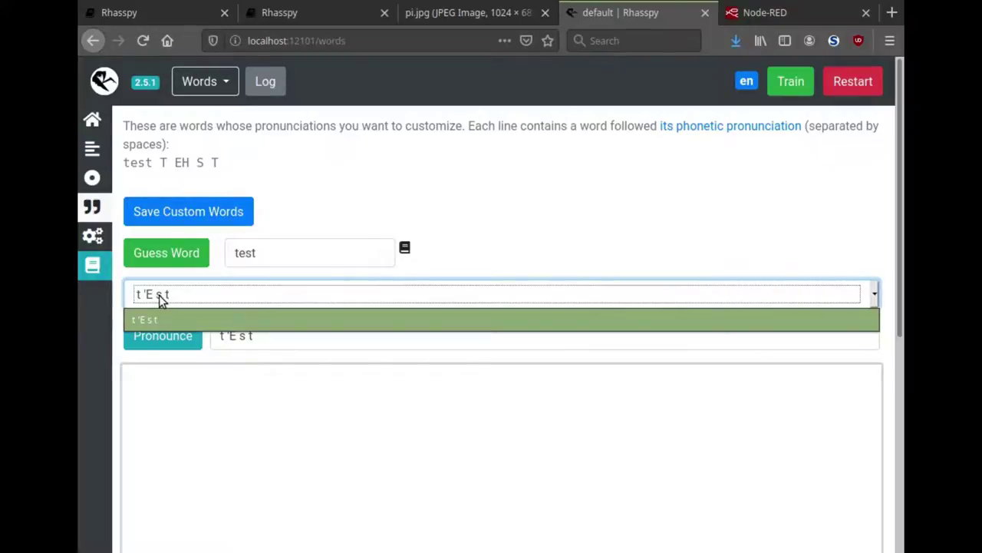
click(173, 301)
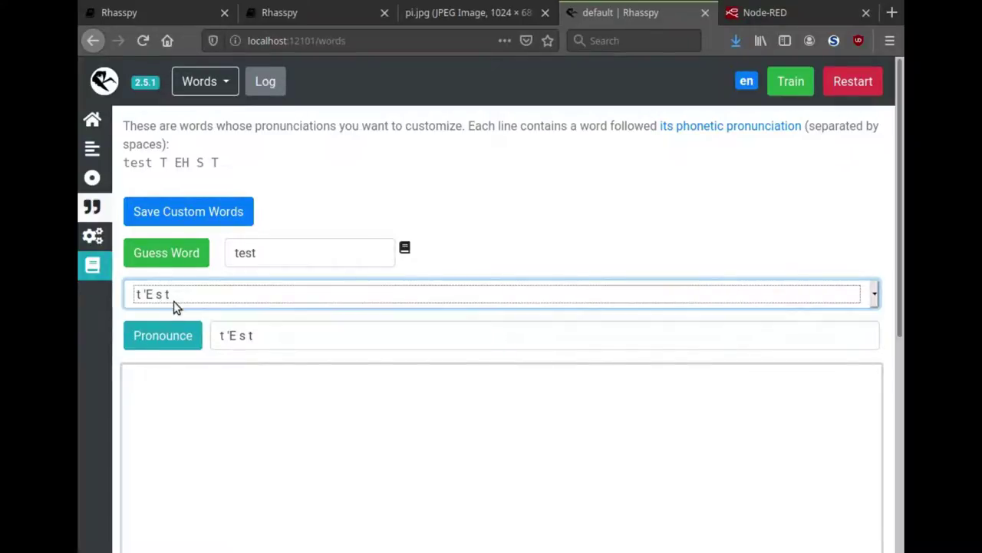
Open the phonetic pronunciation reference, examine the phoneme, example and translation for "bird", and close it
click(706, 132)
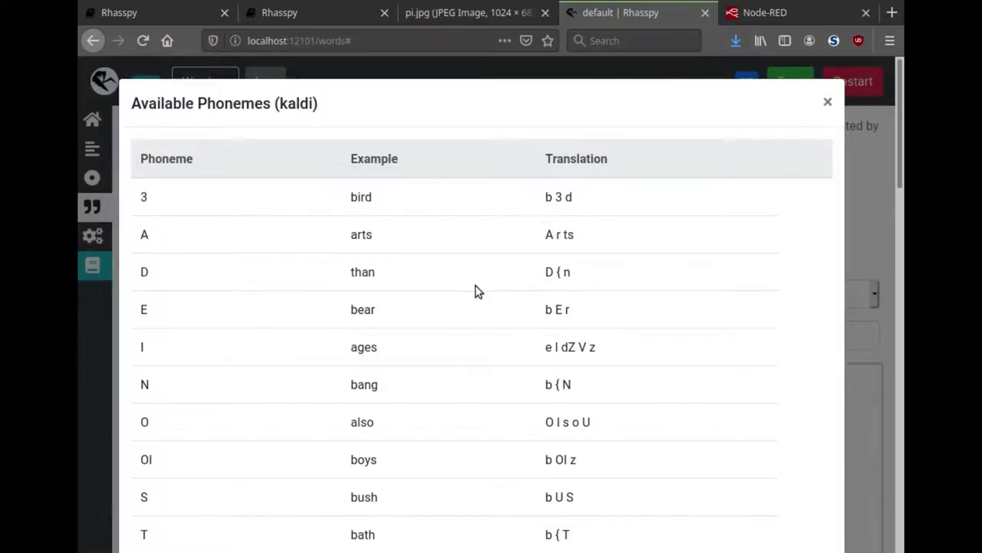
double_click(141, 198)
click(559, 197)
click(841, 106)
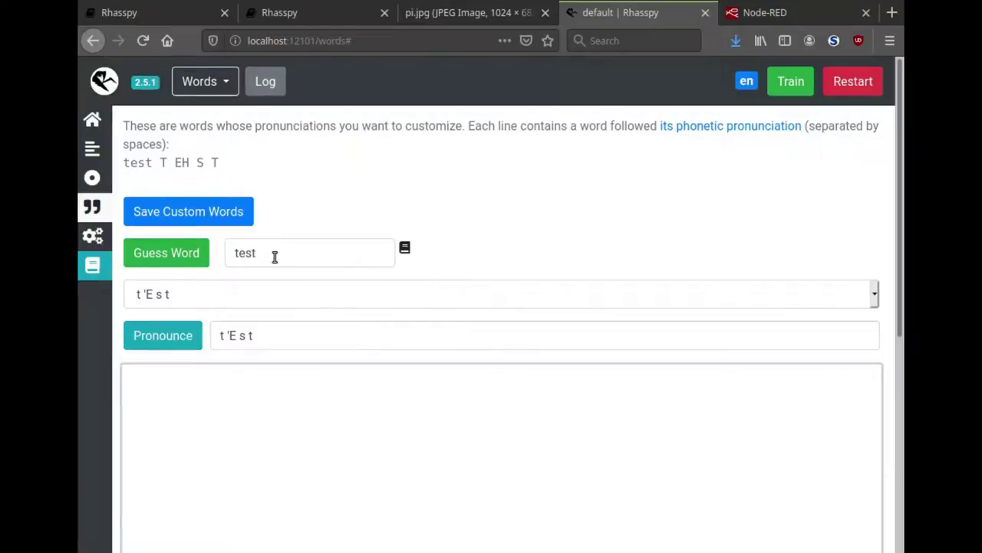
Guess the pronunciation of "raxacoricofallipatorius", review the suggested alternatives, and play the first one aloud
double_click(252, 257)
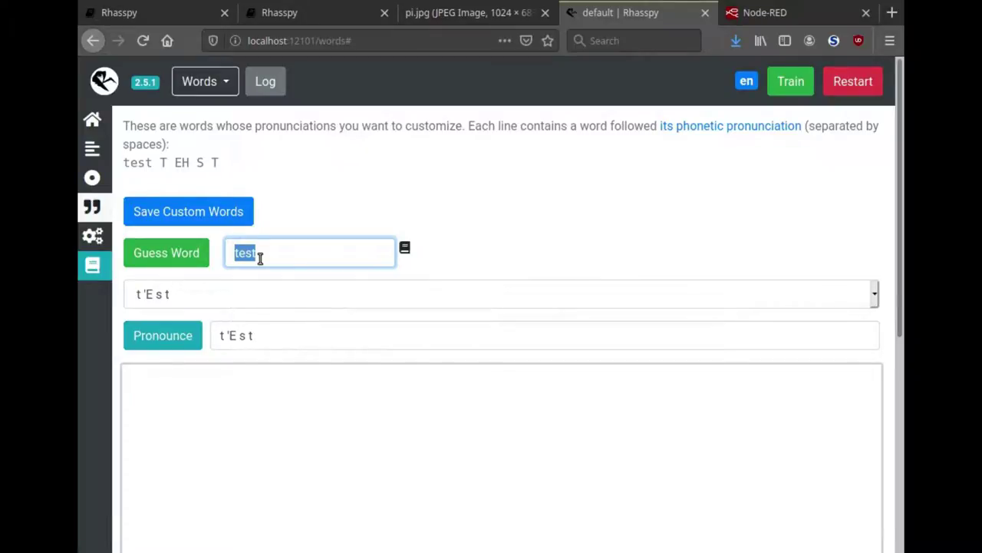
text(raxacoricofallipatori)
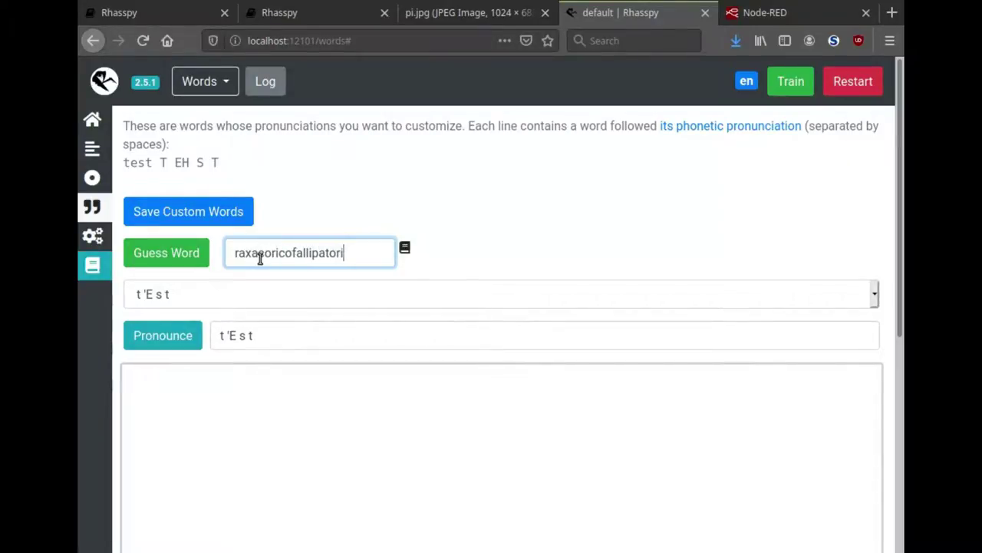
text(s)
key(Return)
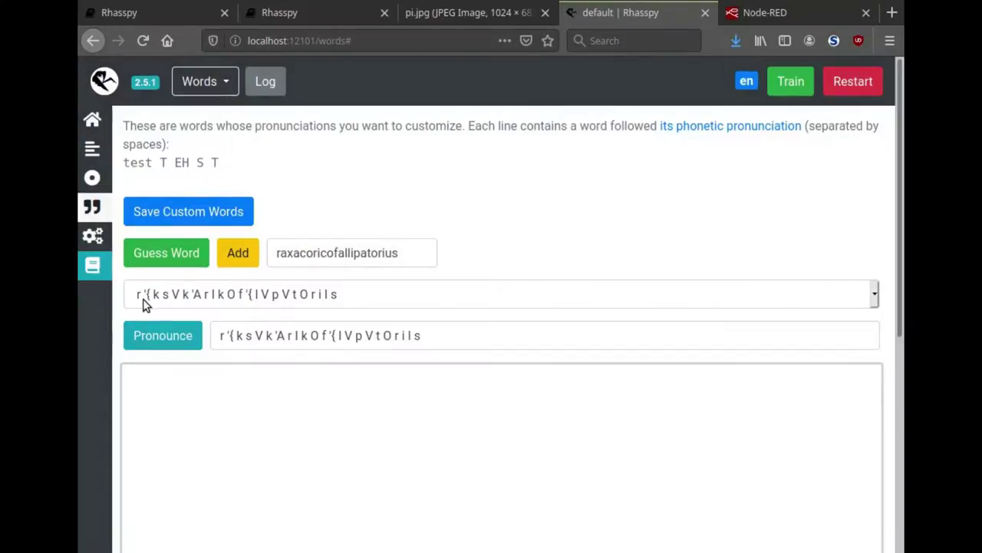
click(202, 301)
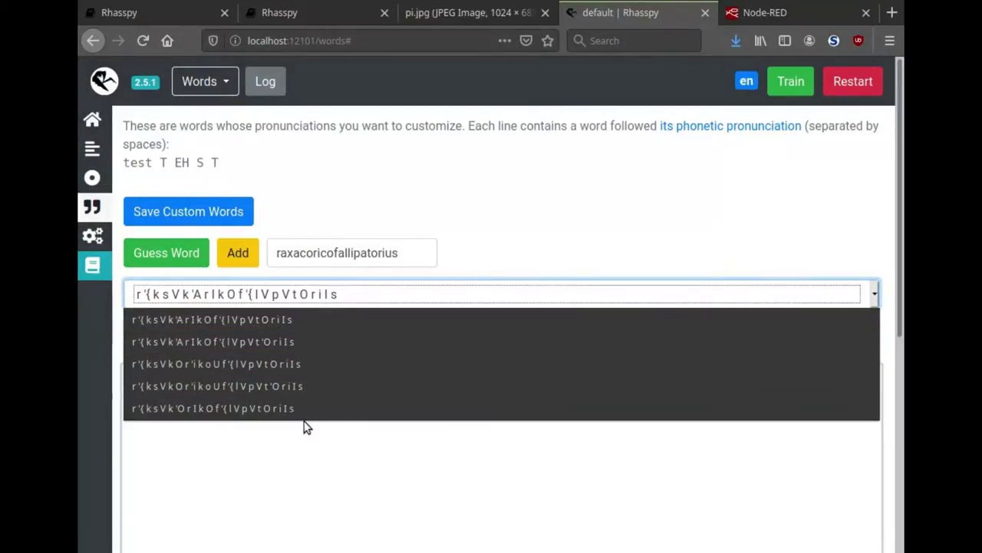
click(279, 293)
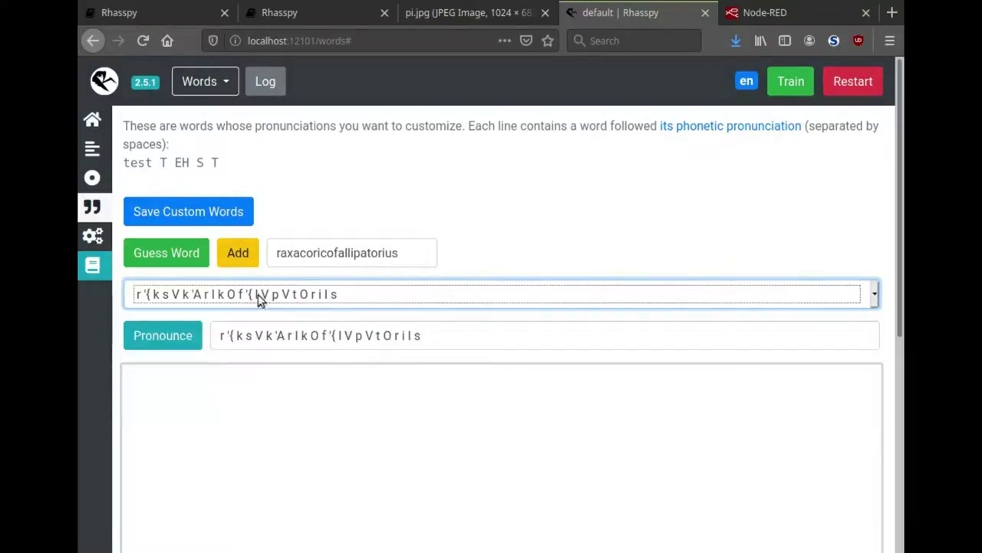
click(182, 340)
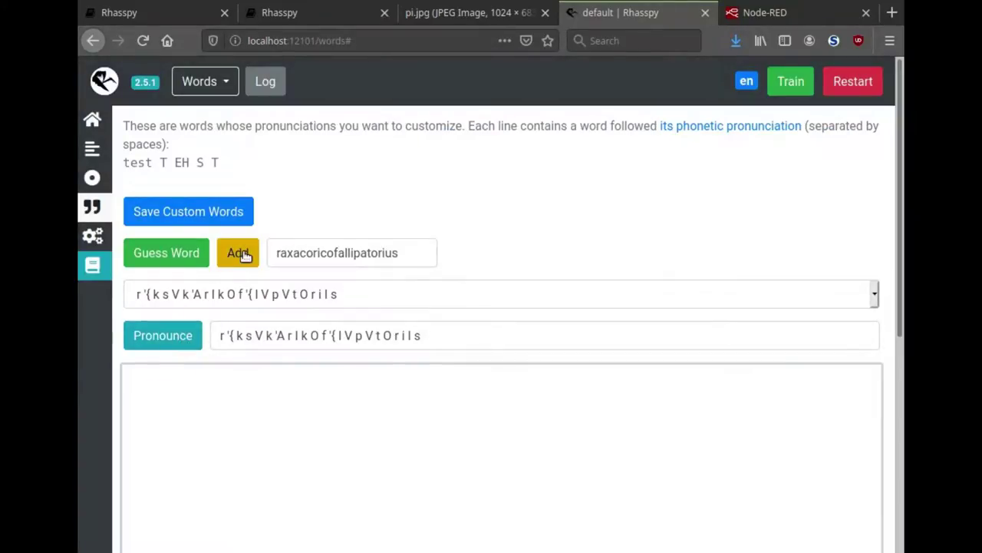
Add "raxacoricofallipatorius" with its guessed pronunciation to the custom words and save them without retraining
click(239, 254)
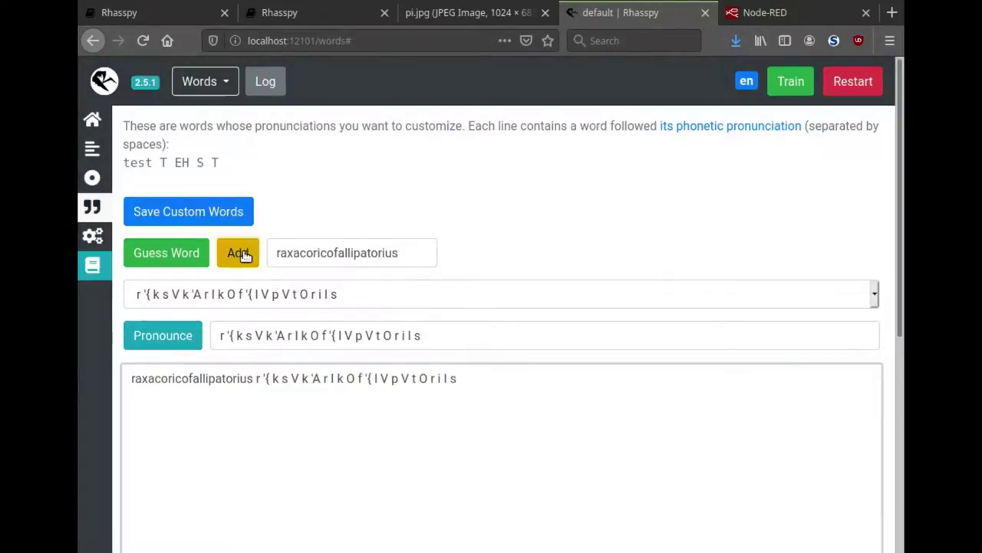
double_click(203, 379)
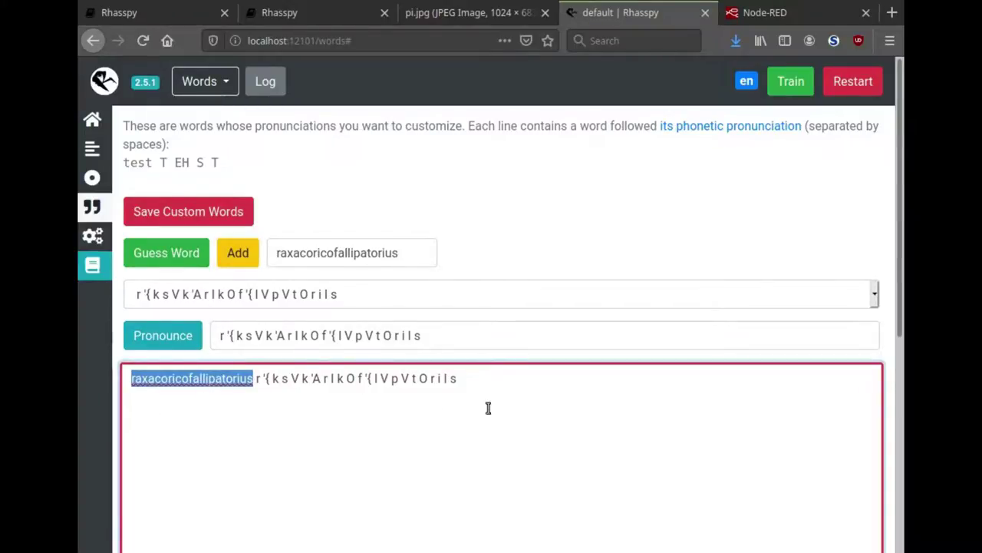
click(216, 218)
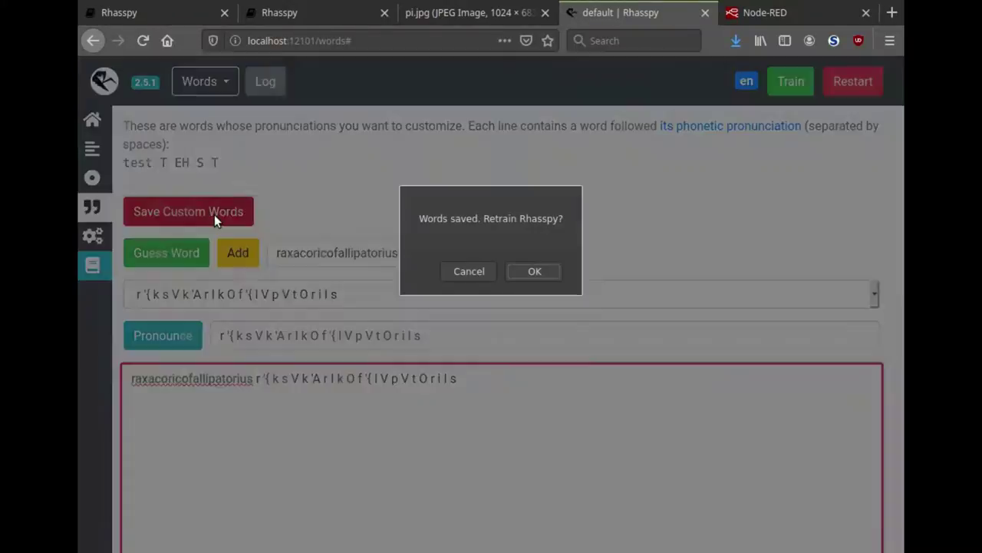
click(477, 271)
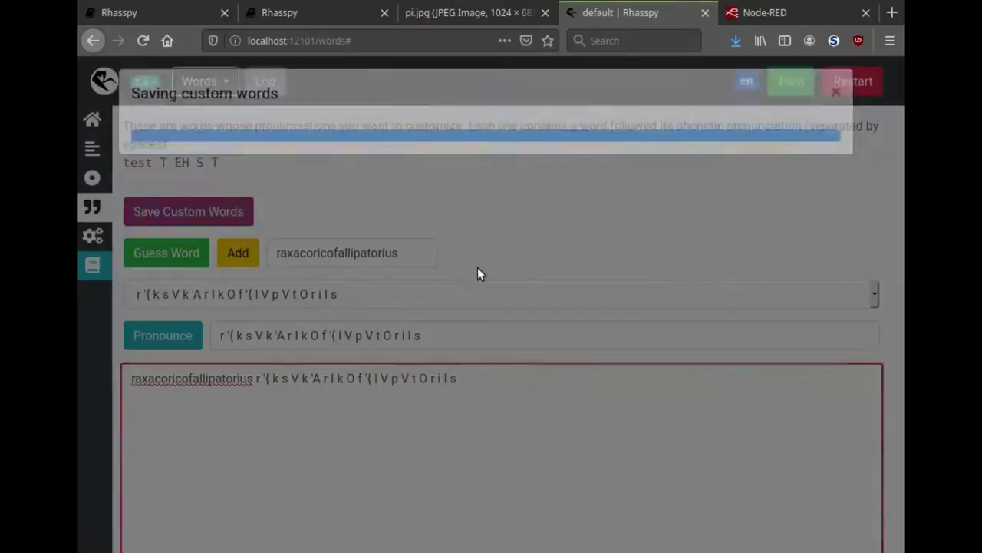
Add "raxacoricofallipatorius" as an alternative to "test" in the TestBest intent's first sentence, then save the sentences and retrain Rhasspy
click(92, 154)
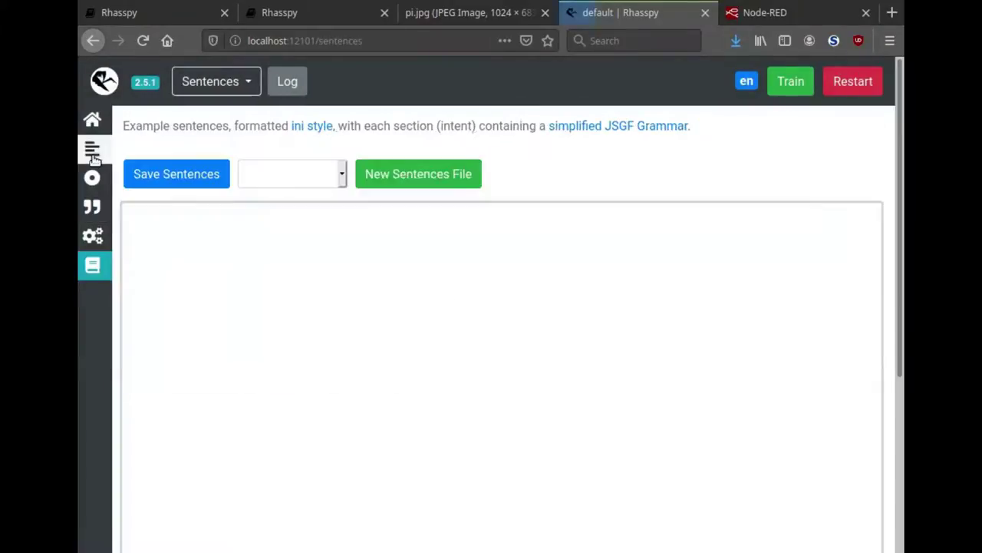
click(274, 260)
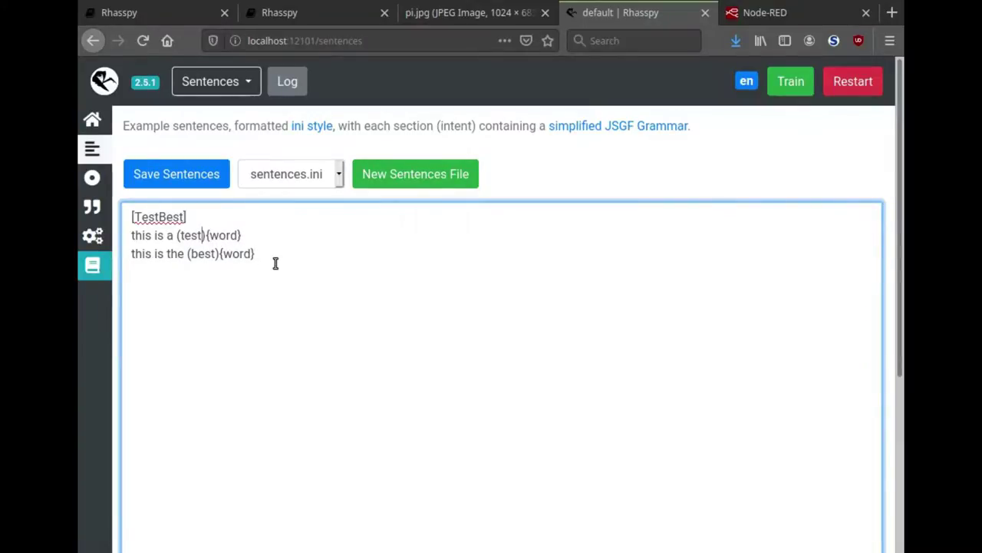
text(| raxacoricofallipatorius)
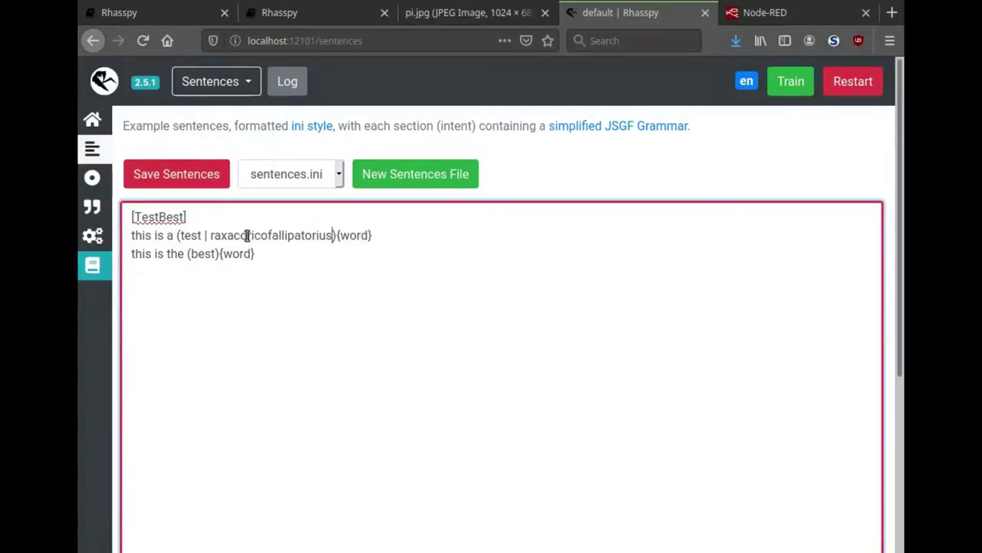
click(201, 182)
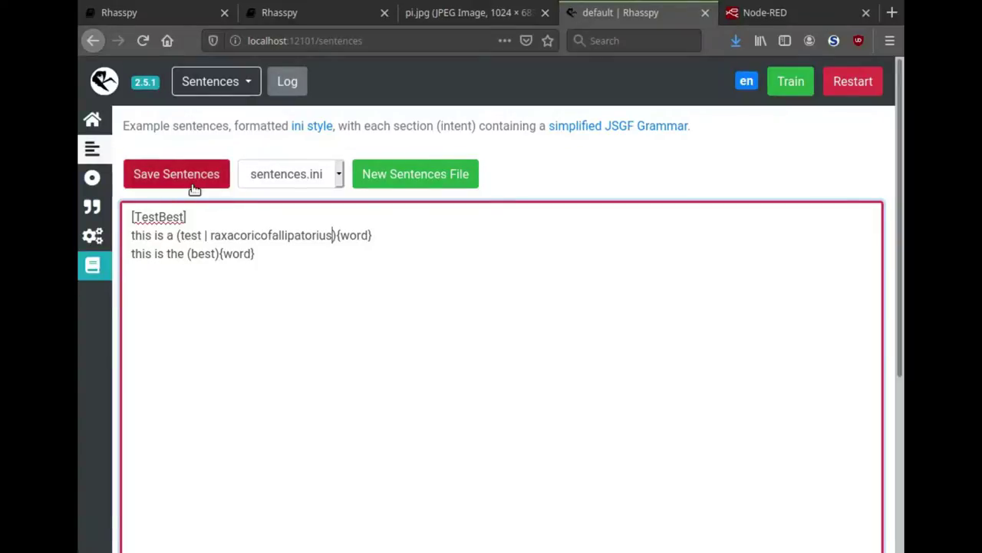
click(537, 278)
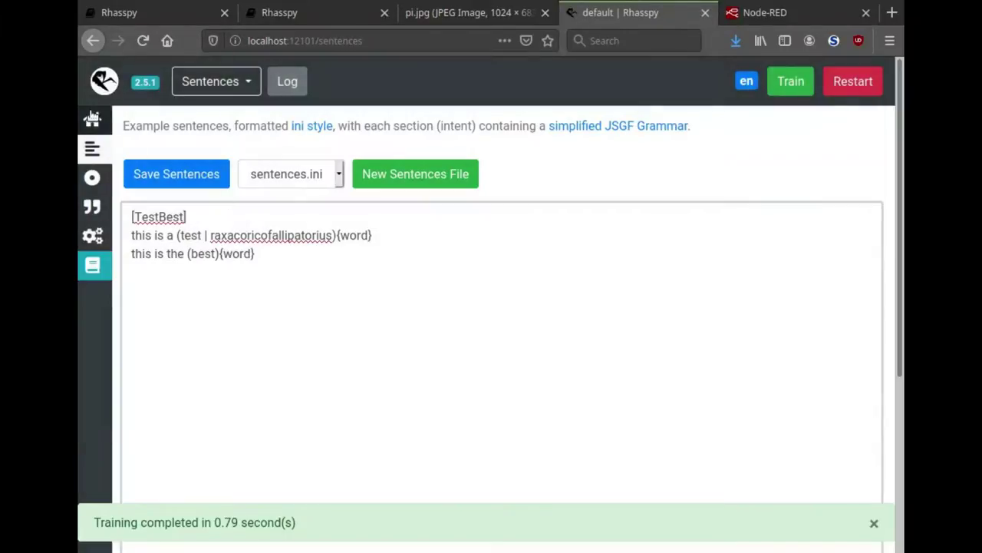
Wake up Rhasspy from the Home page and test the spoken command "this is a raxacoricofallipatorius"
click(91, 118)
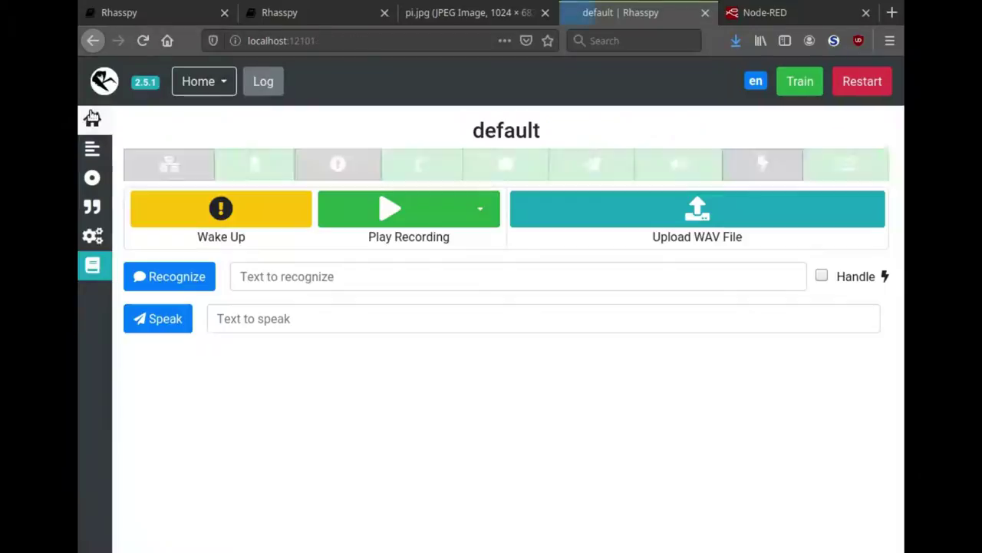
click(295, 225)
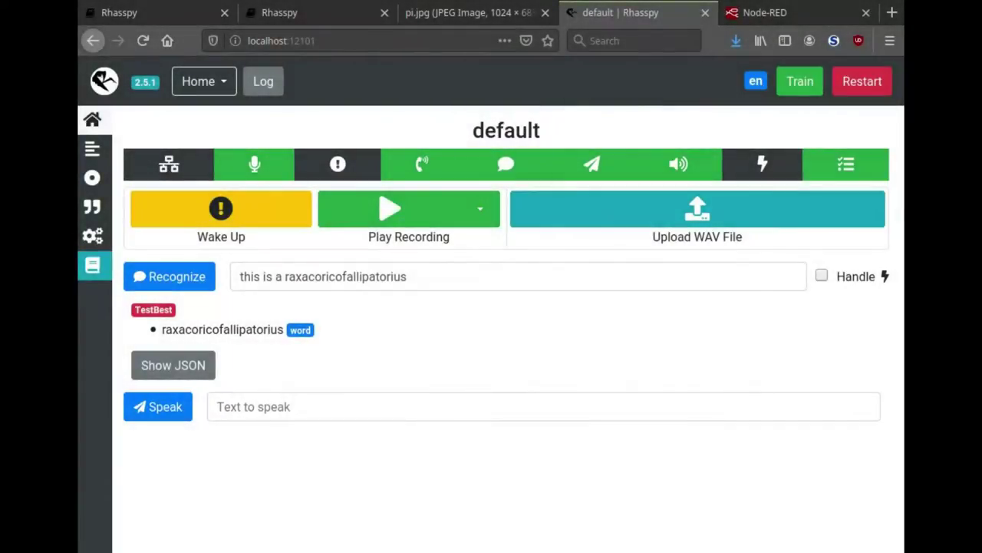
Set the wake word system to Mycroft Precise, save the settings, and restart Rhasspy
click(339, 164)
click(280, 140)
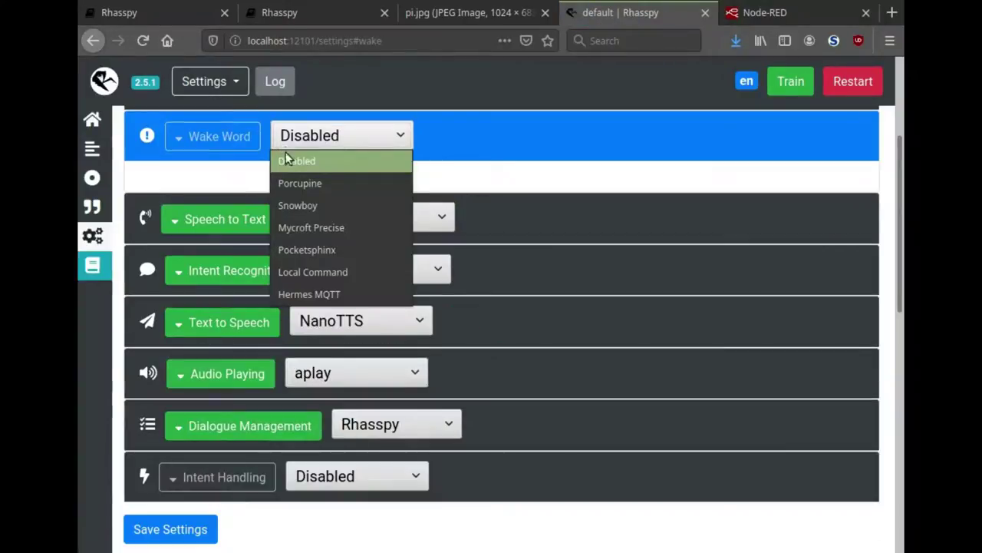
click(299, 228)
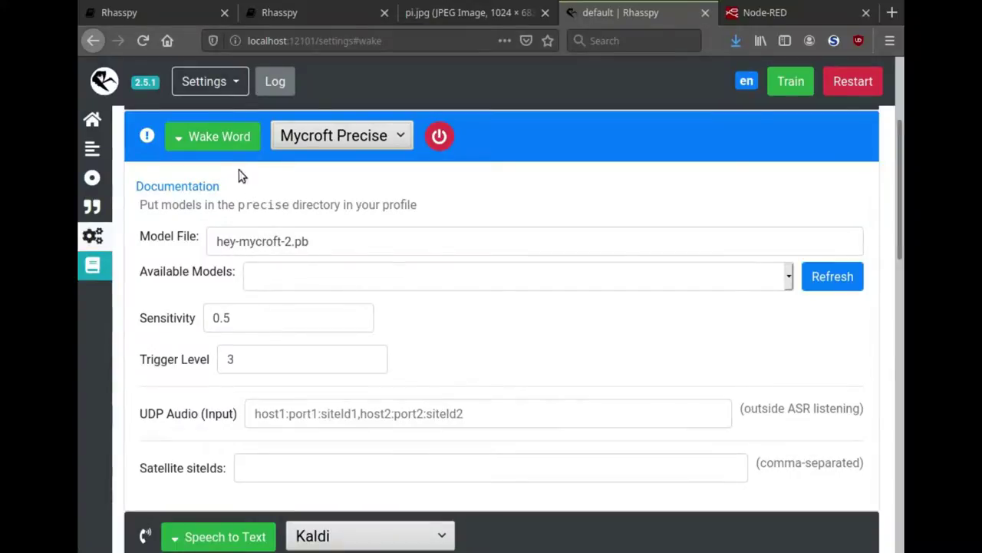
scroll(236, 193, up, 5)
click(166, 135)
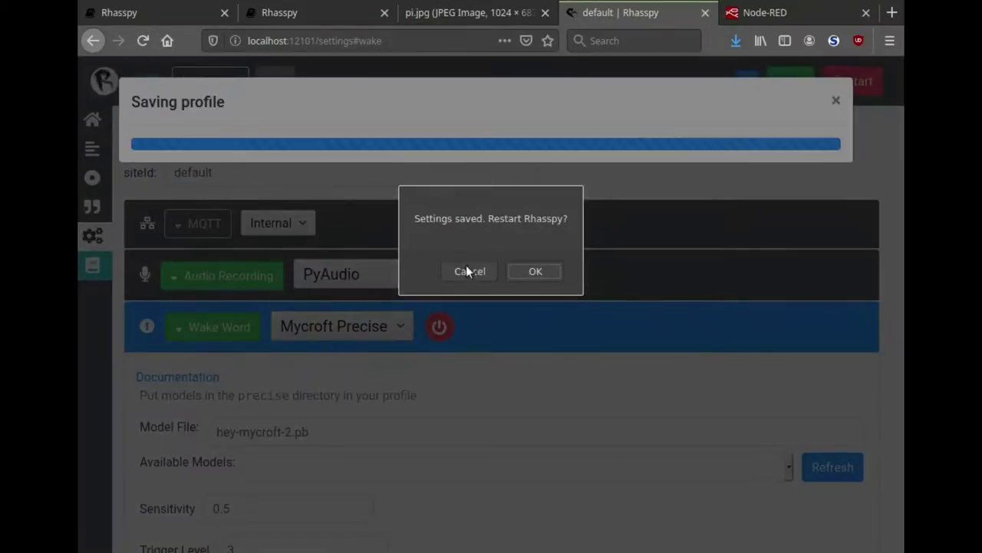
click(514, 272)
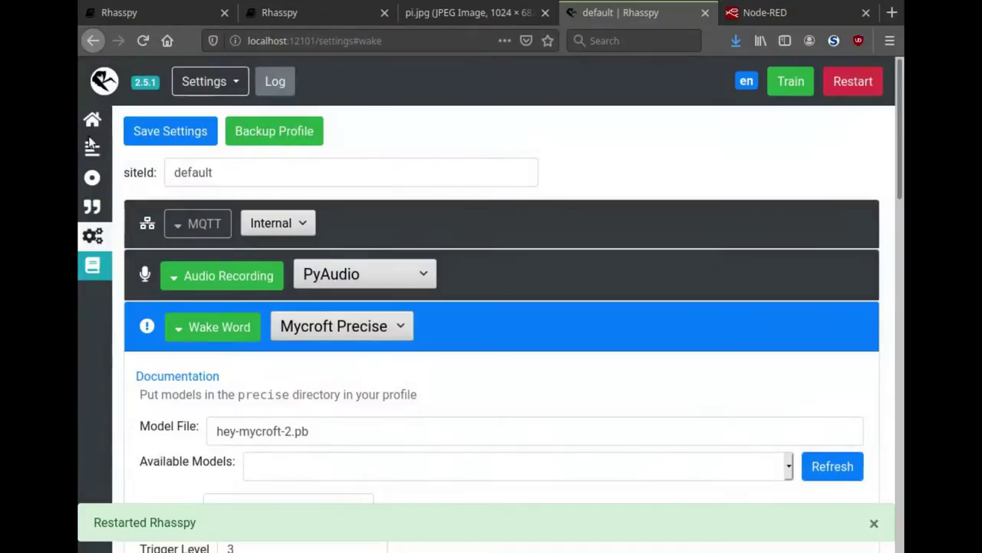
On the Home page, test wake word activation with the spoken commands "this is the best" and "this is a raxacoricofallipatorius"
click(92, 119)
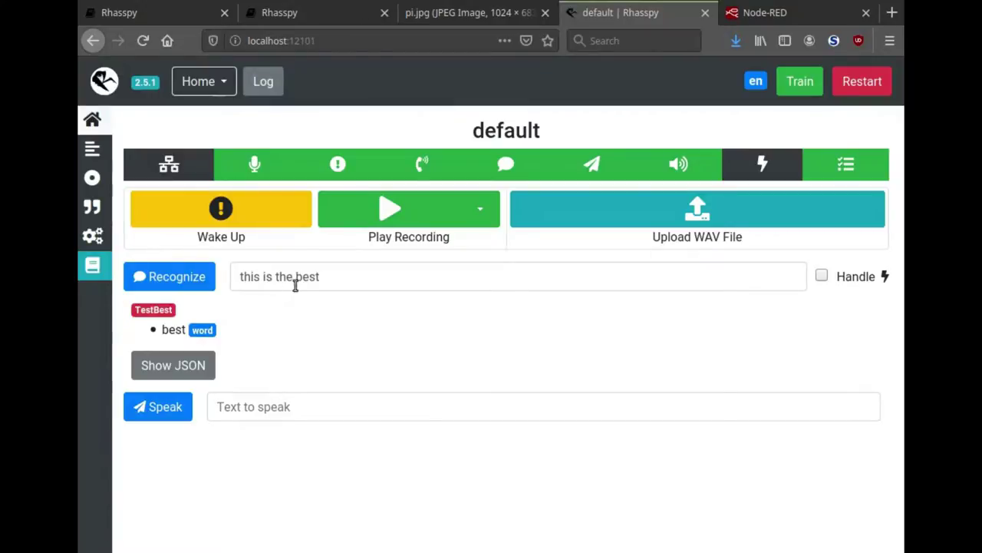
drag(336, 278, 224, 278)
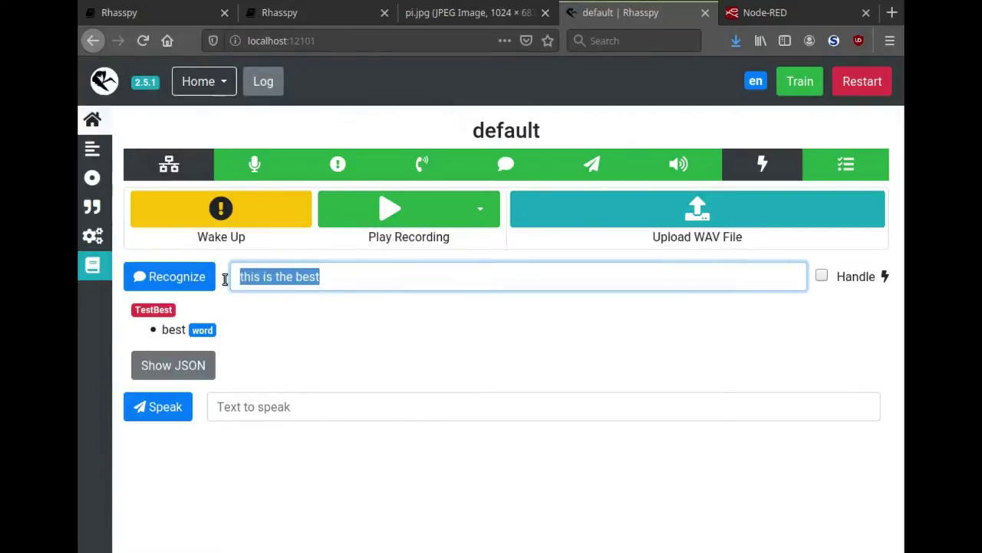
click(355, 286)
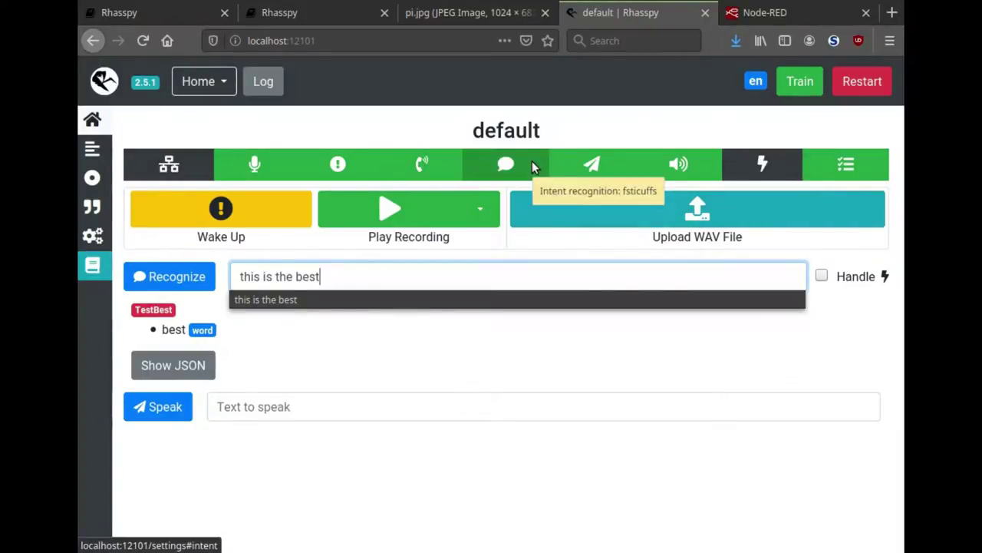
click(398, 345)
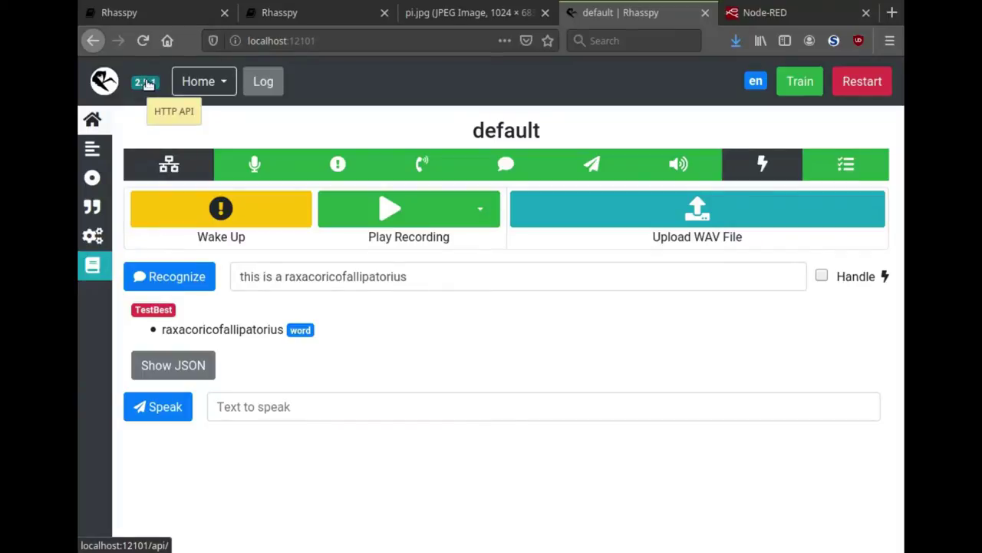
Switch to Node-RED and add a debug node and a websocket in node to Flow 1, wiring the websocket to the debug node
click(763, 11)
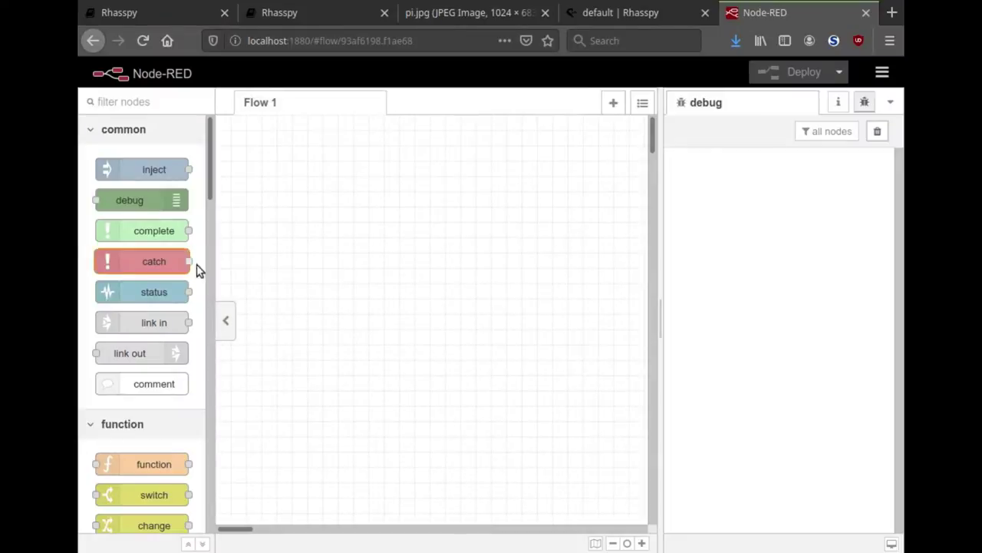
drag(142, 203, 469, 373)
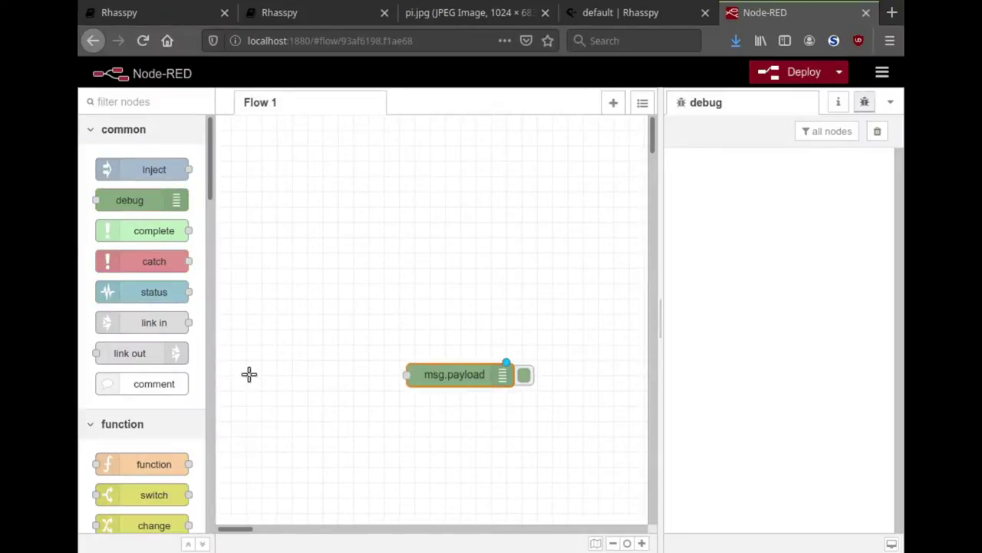
scroll(181, 365, down, 5)
scroll(180, 365, down, 5)
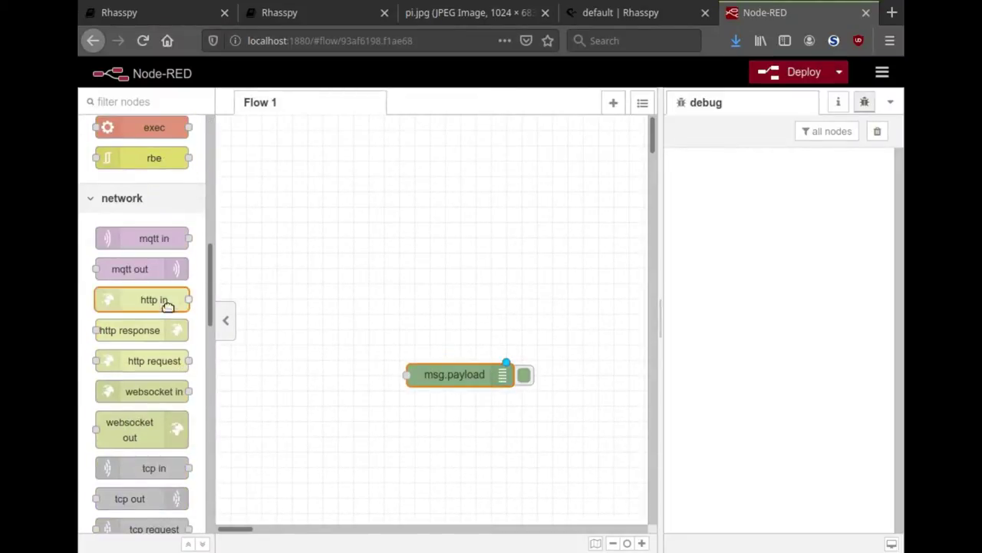
drag(149, 390, 412, 375)
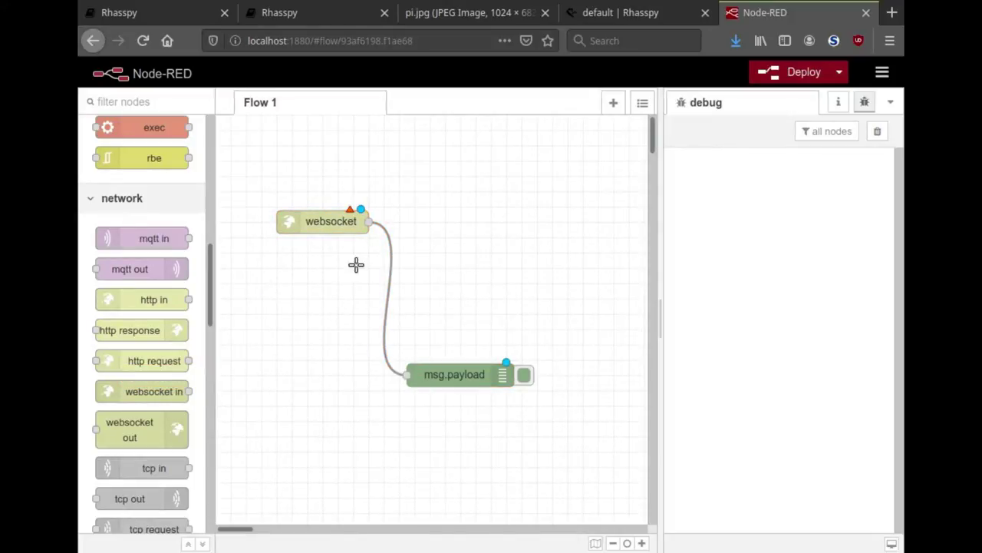
Set the websocket in node's type to "Connect to"
double_click(336, 222)
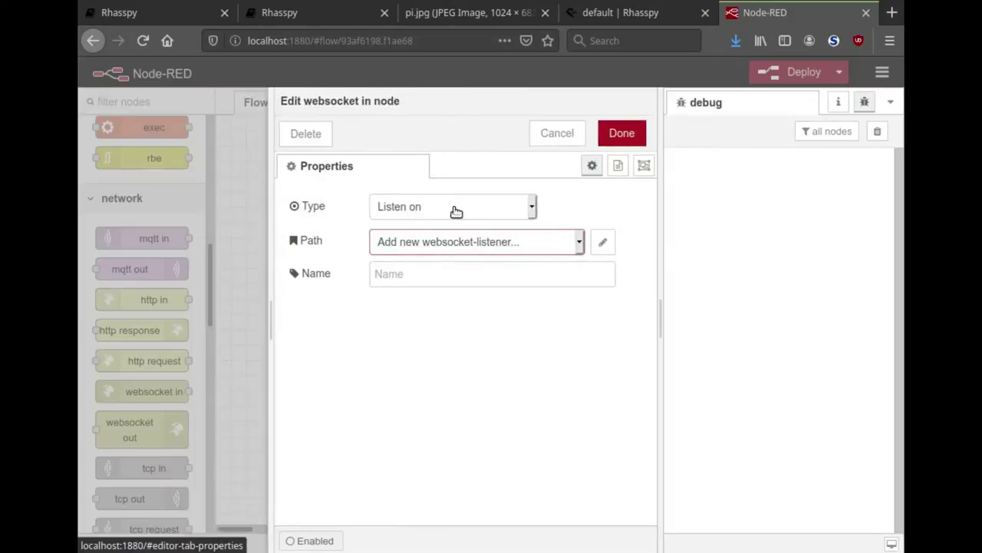
click(454, 207)
click(450, 253)
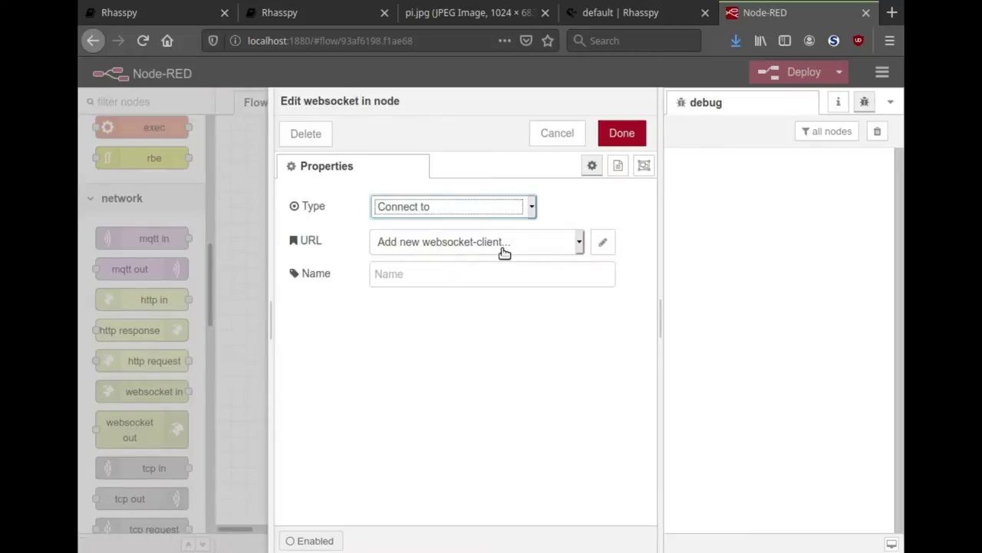
Add a websocket client with URL ws://localhost:12101/api/events/intent that sends/receives the entire message, and save the websocket in node
click(604, 244)
click(466, 206)
text(ws)
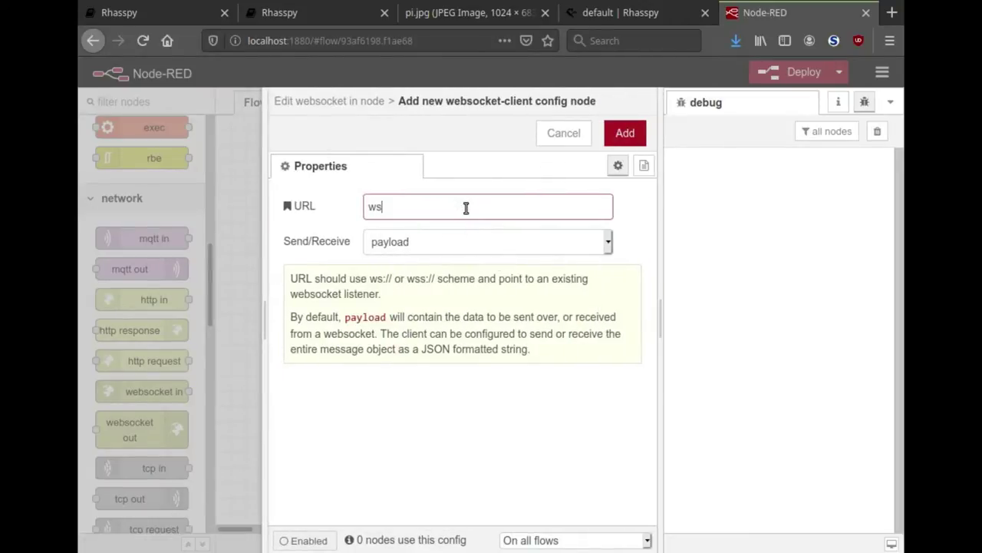
text(://localhost:12101/api/events/intent)
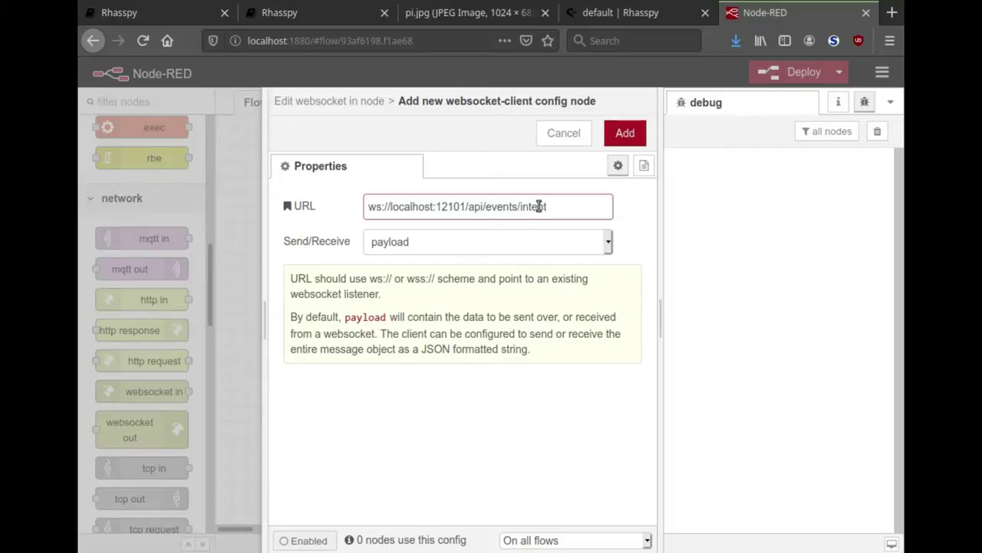
click(504, 246)
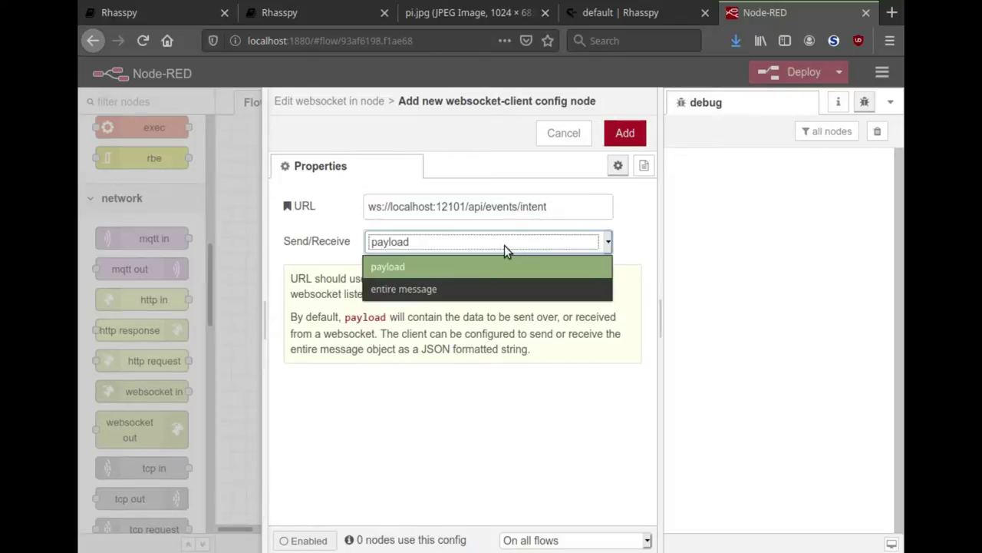
click(470, 287)
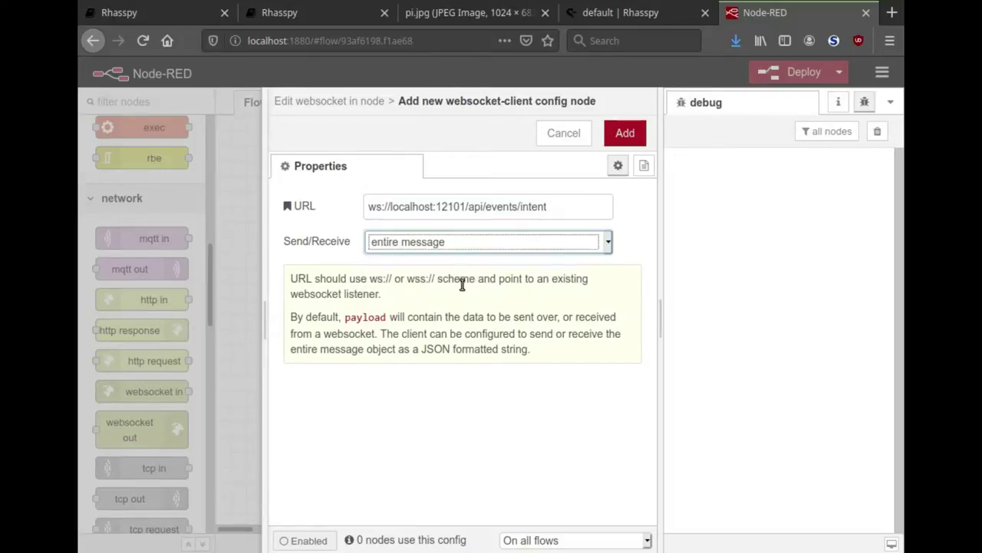
click(625, 134)
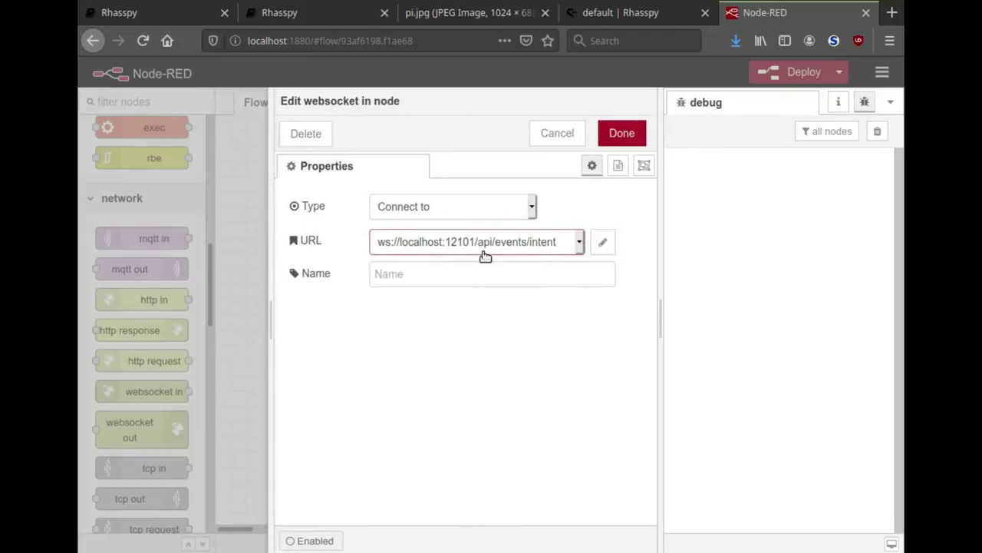
click(620, 132)
Set the debug node's output to the complete msg object and deploy the flow
click(470, 376)
double_click(471, 376)
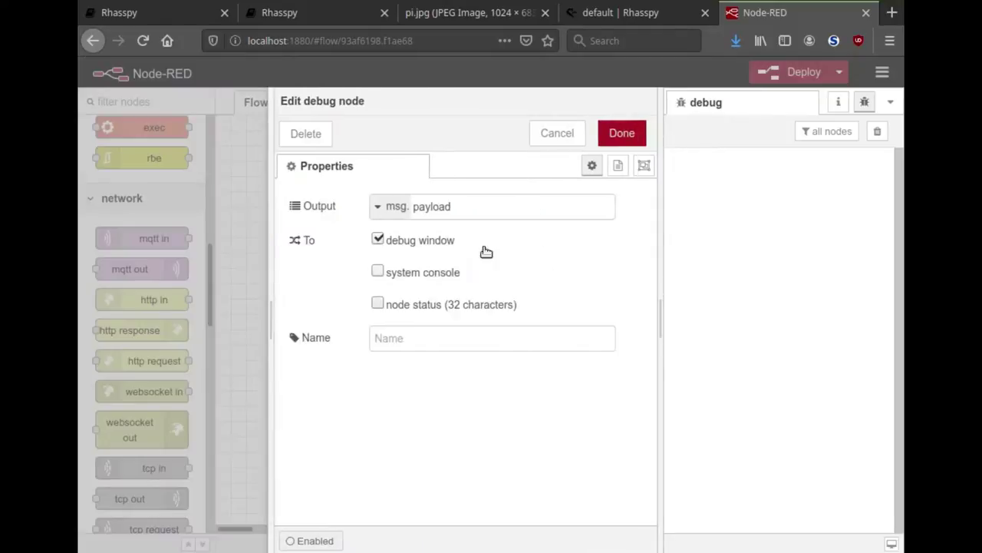
click(410, 208)
click(409, 252)
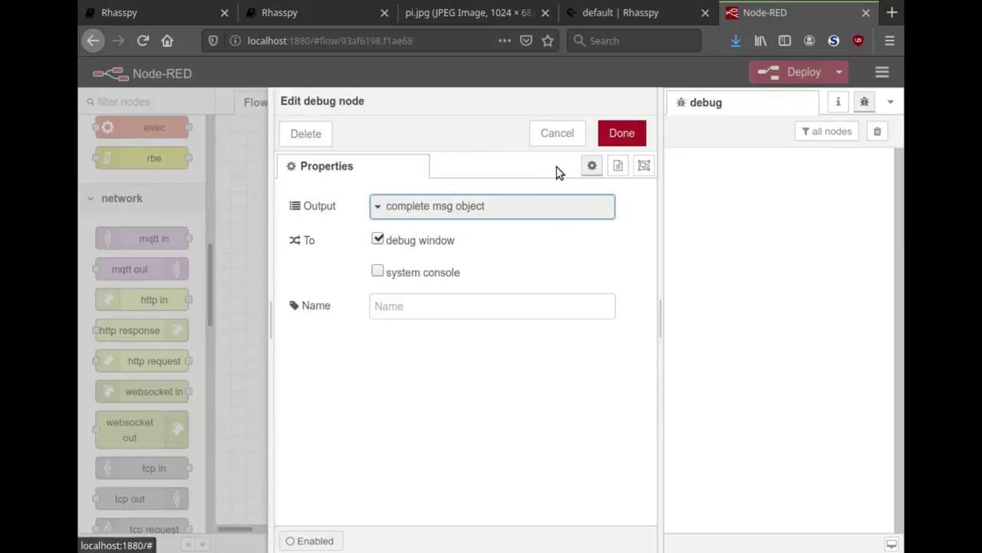
click(614, 136)
click(760, 73)
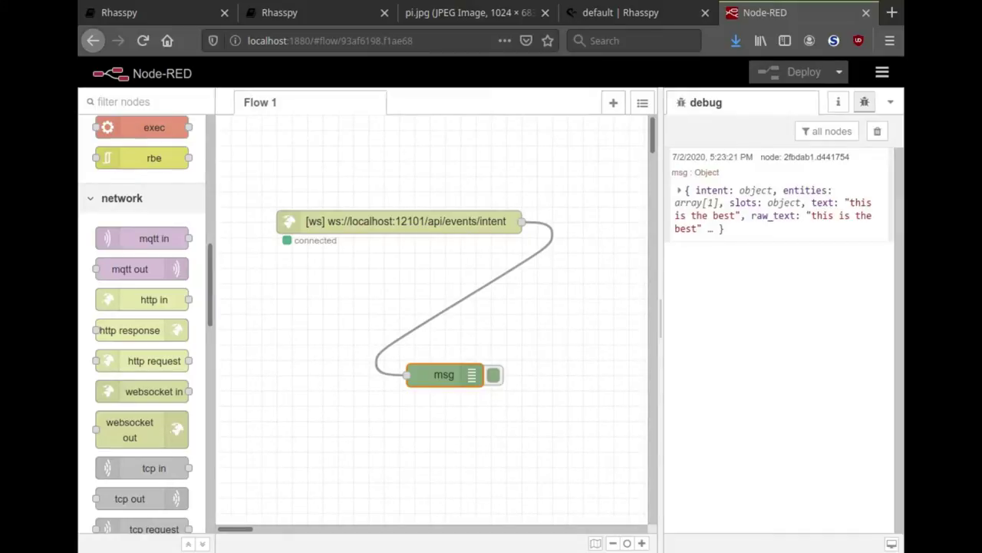
In the debug output, examine the intent and slots of the first received message and the fields of the second message
click(679, 190)
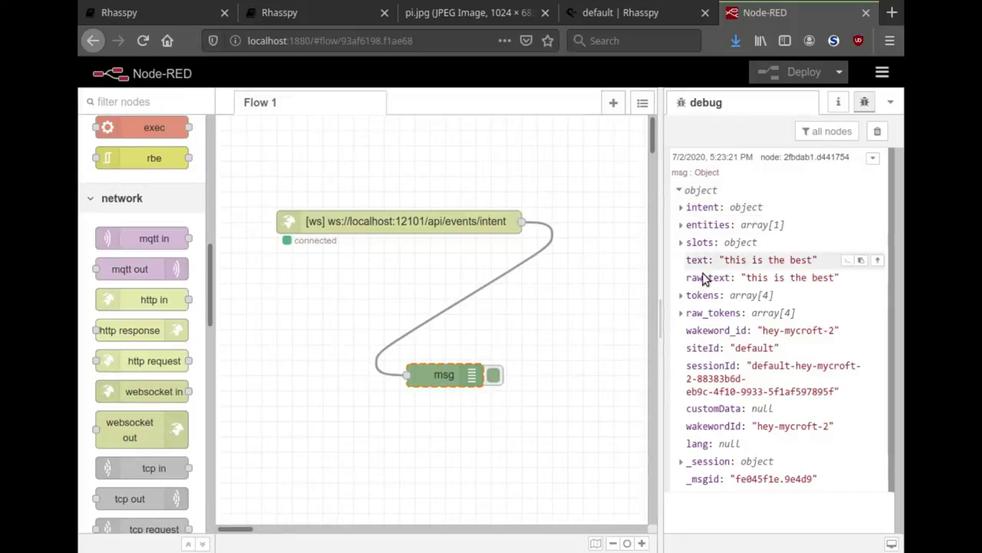
click(680, 208)
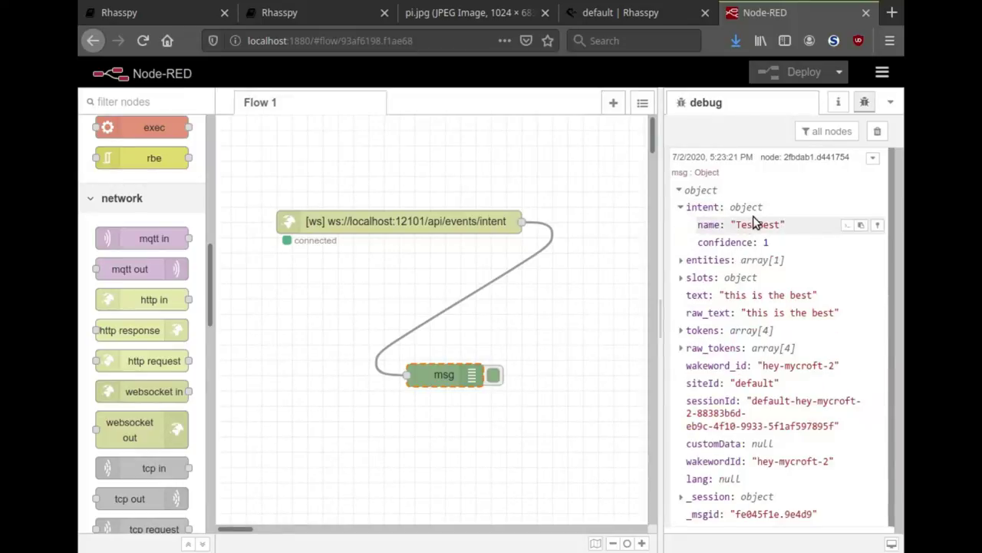
click(681, 277)
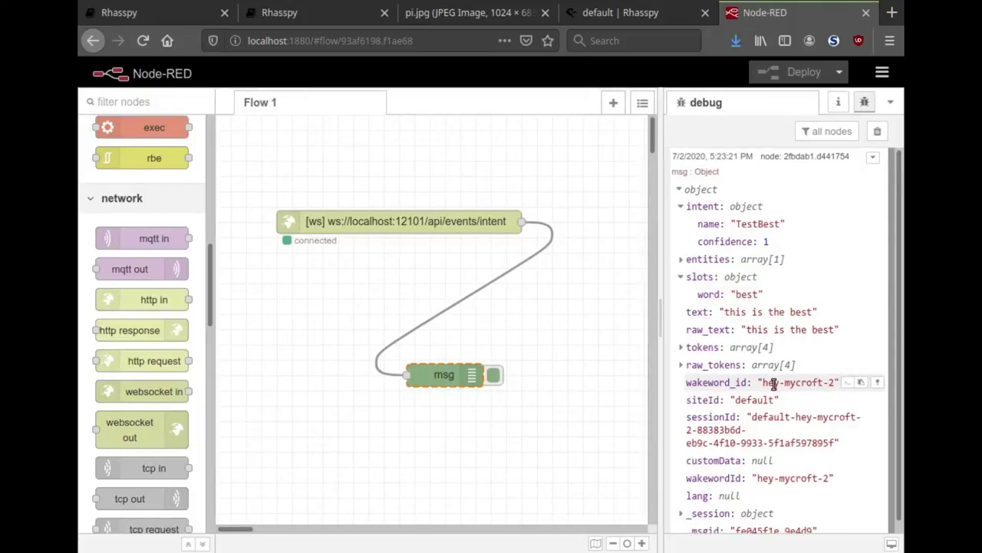
scroll(709, 383, down, 1)
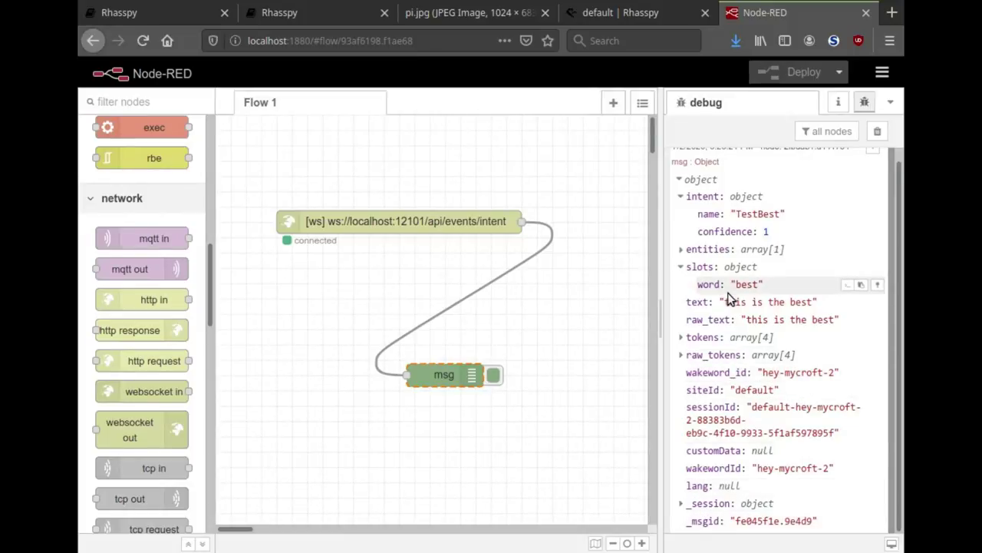
scroll(725, 296, up, 1)
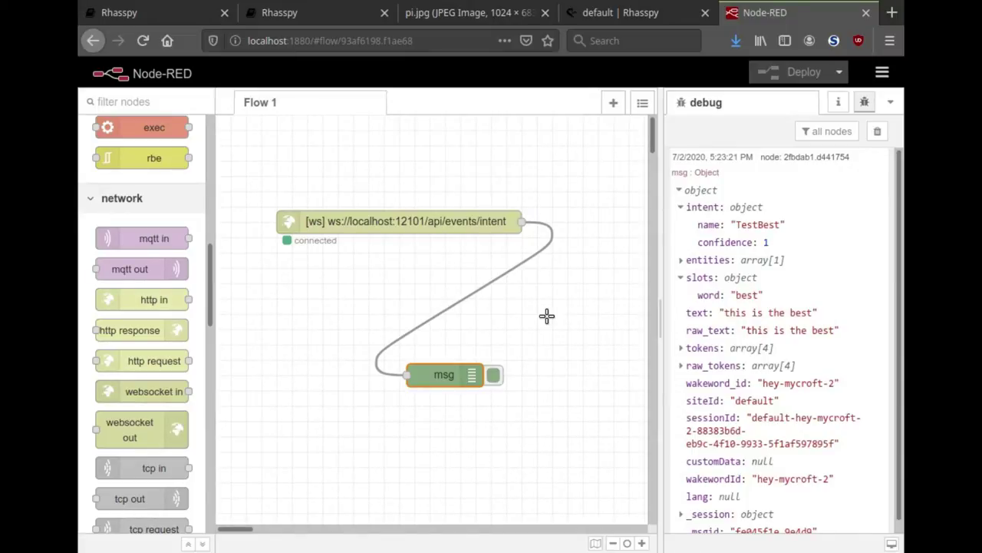
scroll(723, 261, down, 3)
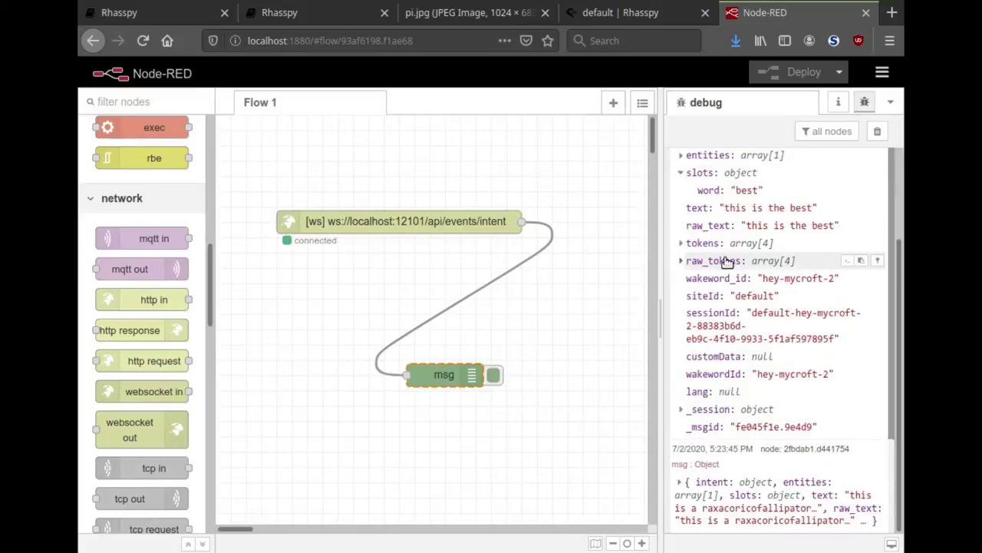
click(680, 482)
scroll(681, 483, down, 7)
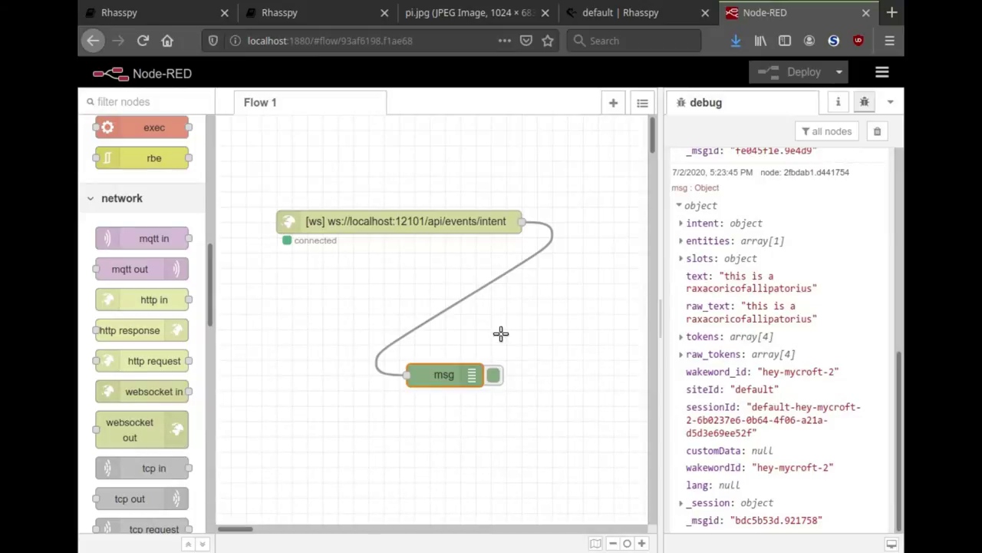
Switch to the Rhasspy documentation and view the Getting Help section of its home page
click(608, 19)
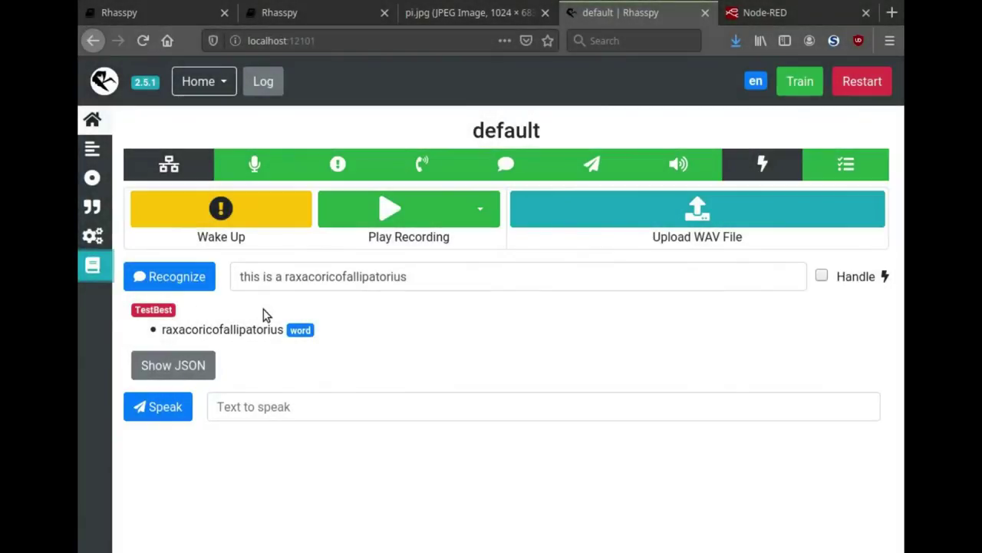
click(163, 15)
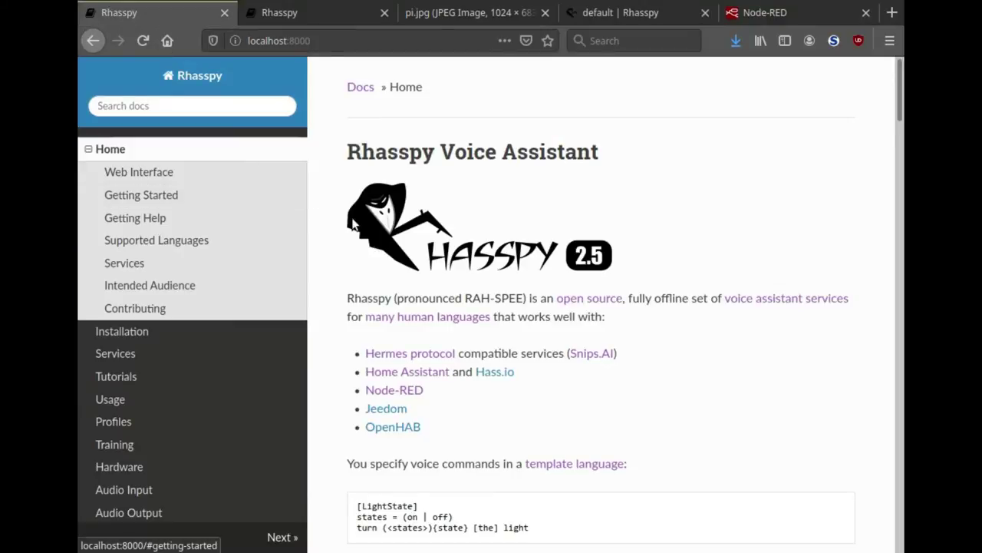
click(155, 220)
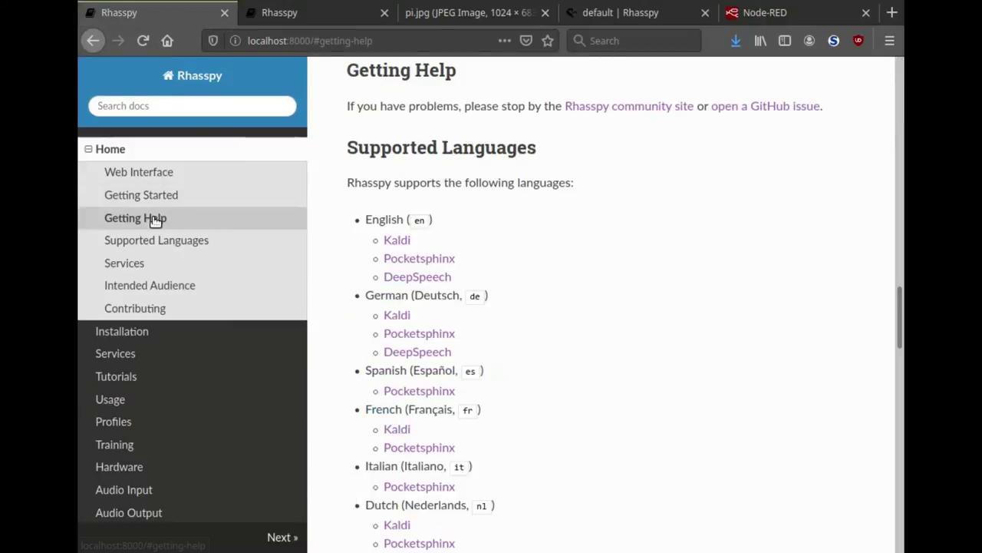